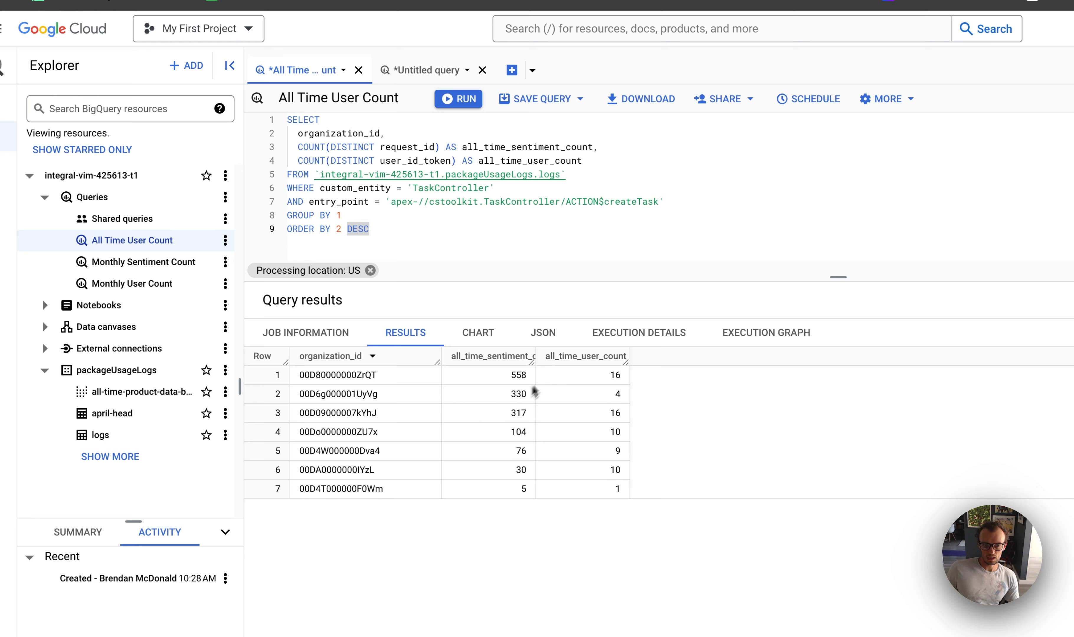
Widen the all_time_sentiment_count column, then examine the all-time-product-data-by-account schema and the untitled query's results.
left_click_drag(533, 357, 560, 357)
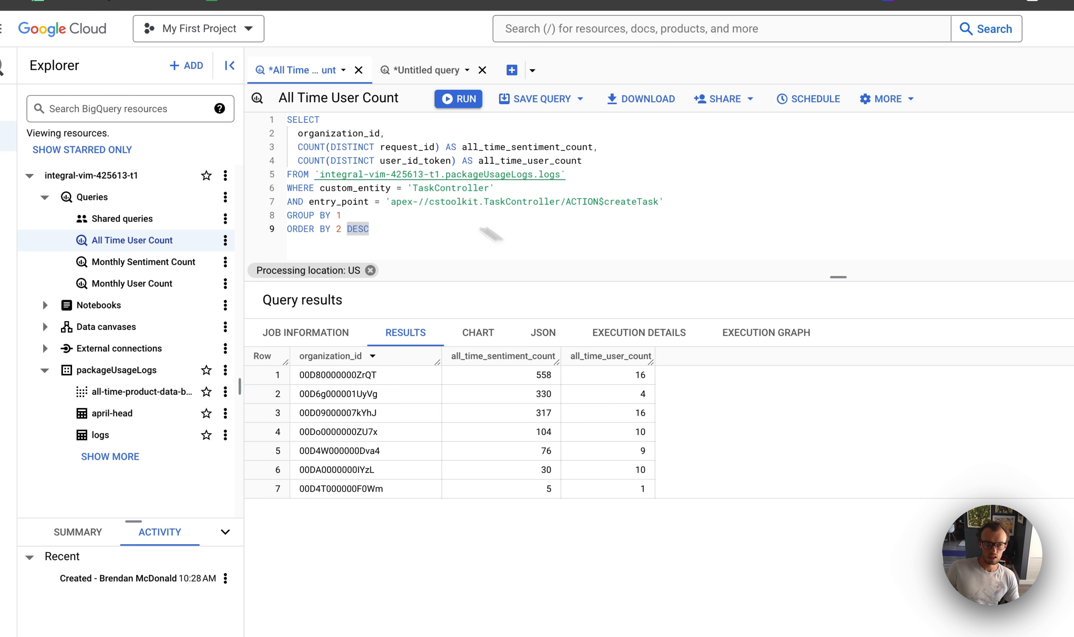
left_click(128, 390)
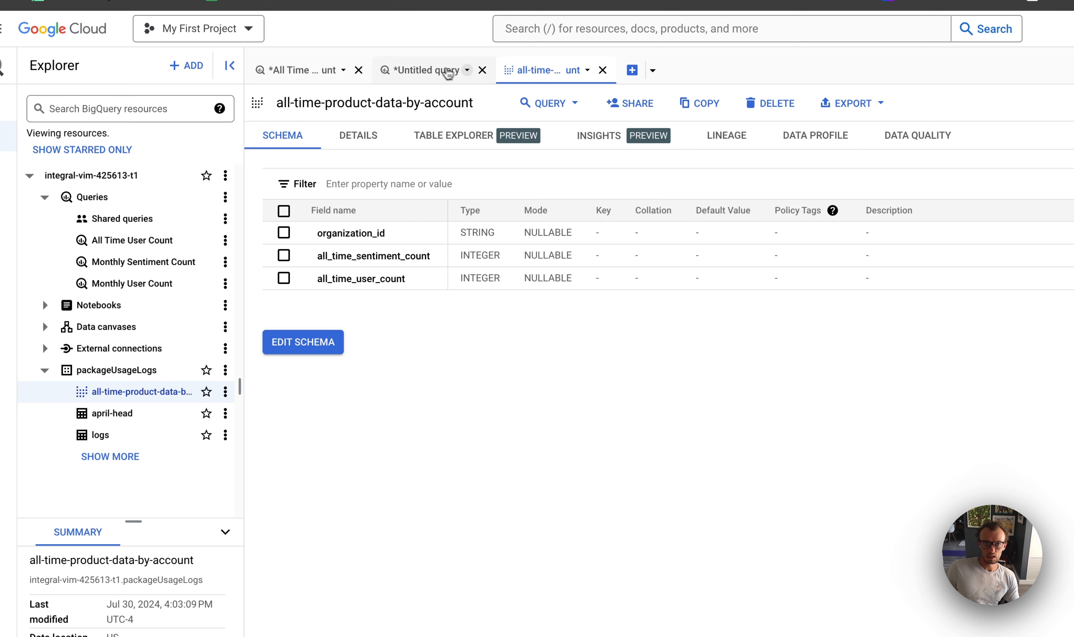
left_click(453, 74)
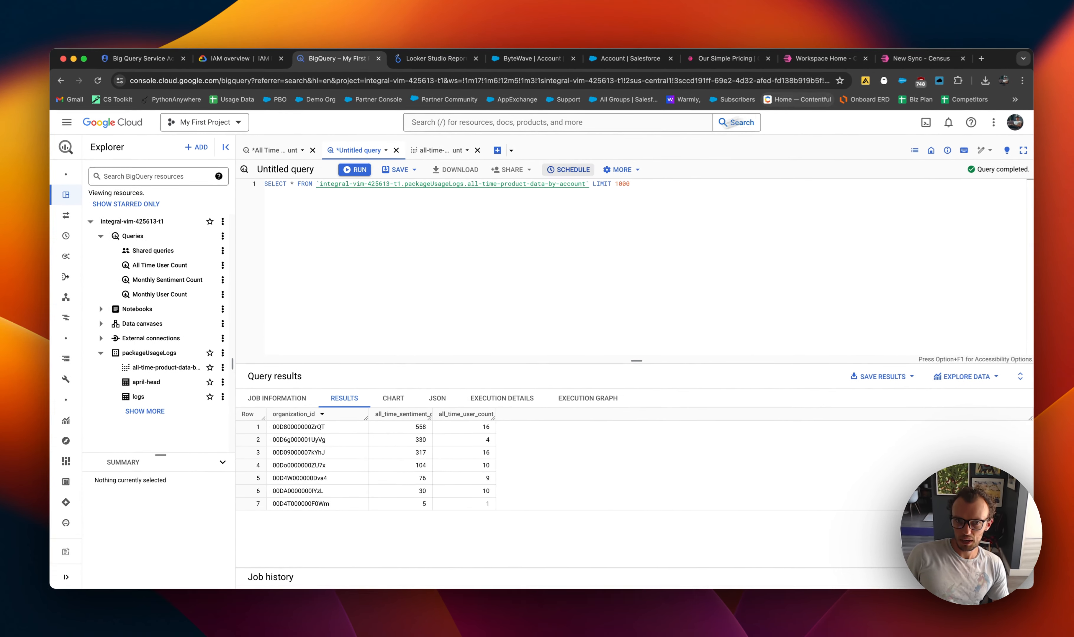
Switch to Census and start a new source connection for Google BigQuery.
left_click(950, 11)
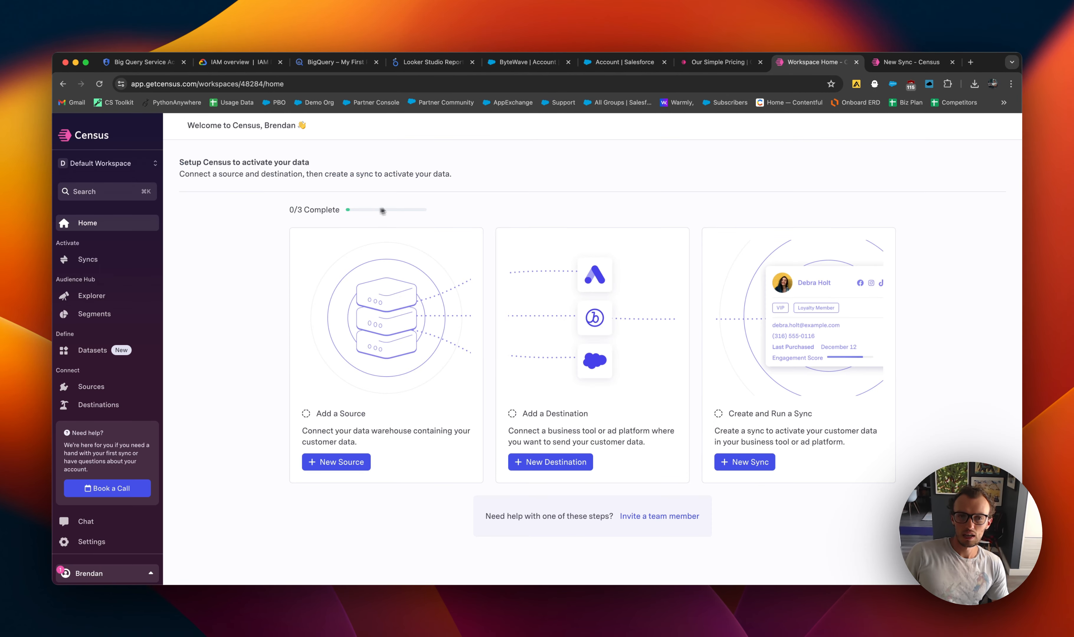
left_click(335, 462)
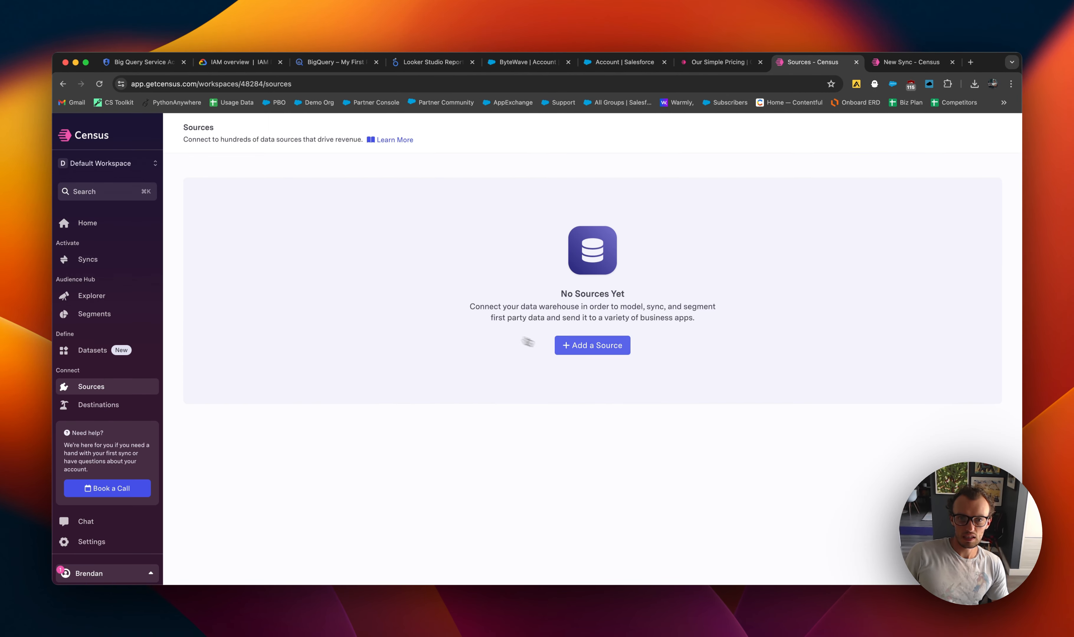
left_click(589, 348)
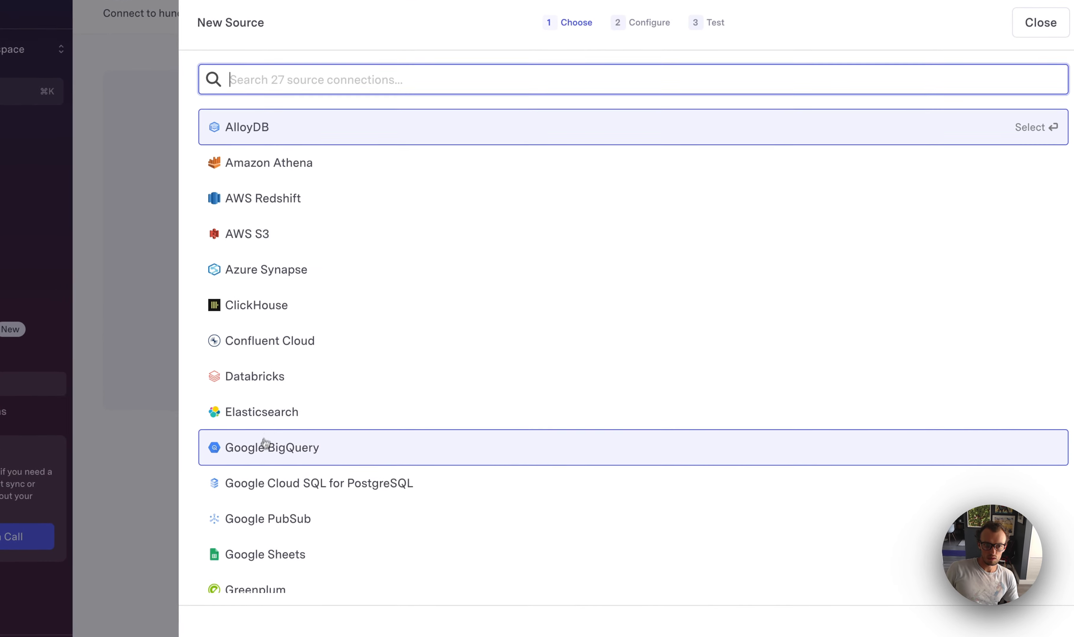
left_click(289, 431)
scroll(408, 274, "down", 2)
scroll(407, 274, "up", 3)
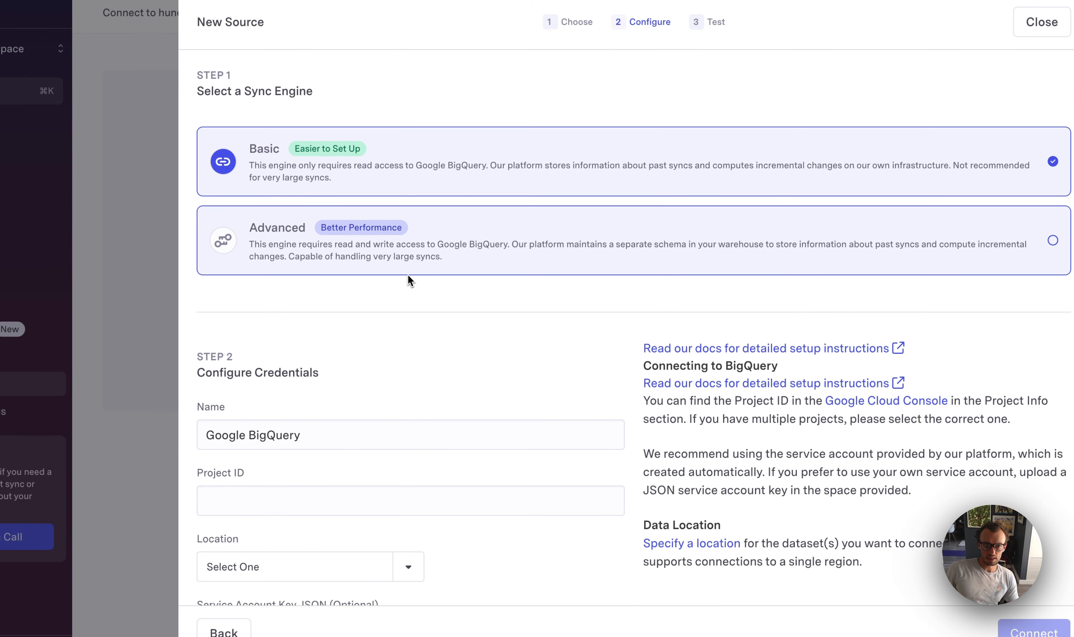
Copy the project ID integral-vim-425613-t1 from the Google Cloud console and paste it into the Census source's Project ID.
scroll(406, 438, "down", 2)
left_click(381, 420)
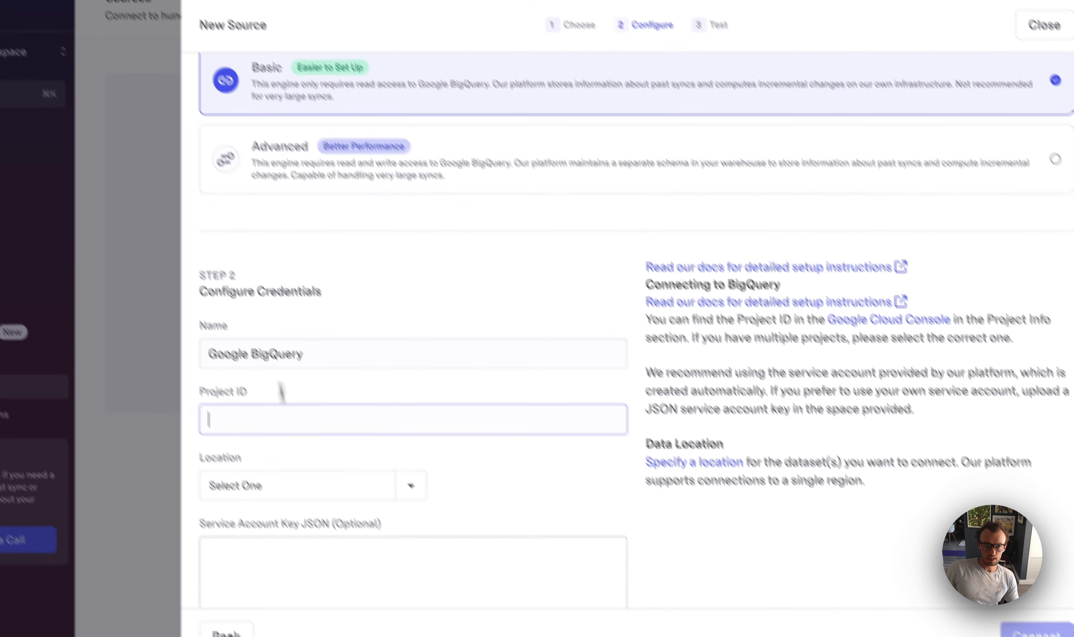
left_click(308, 55)
left_click_drag(264, 97, 485, 135)
type("\\")
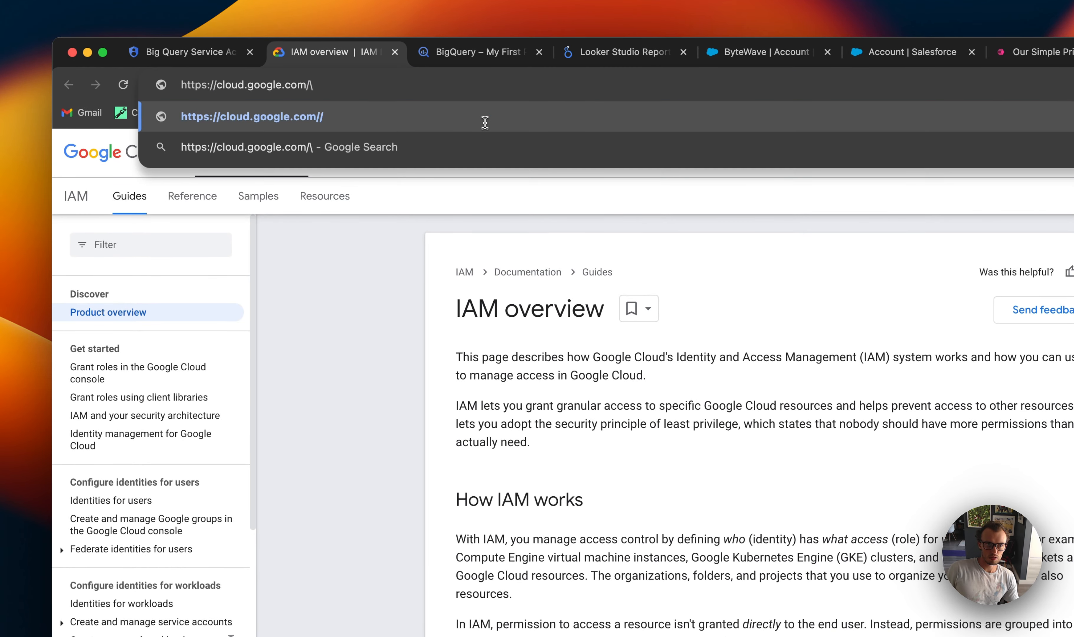
key("Return")
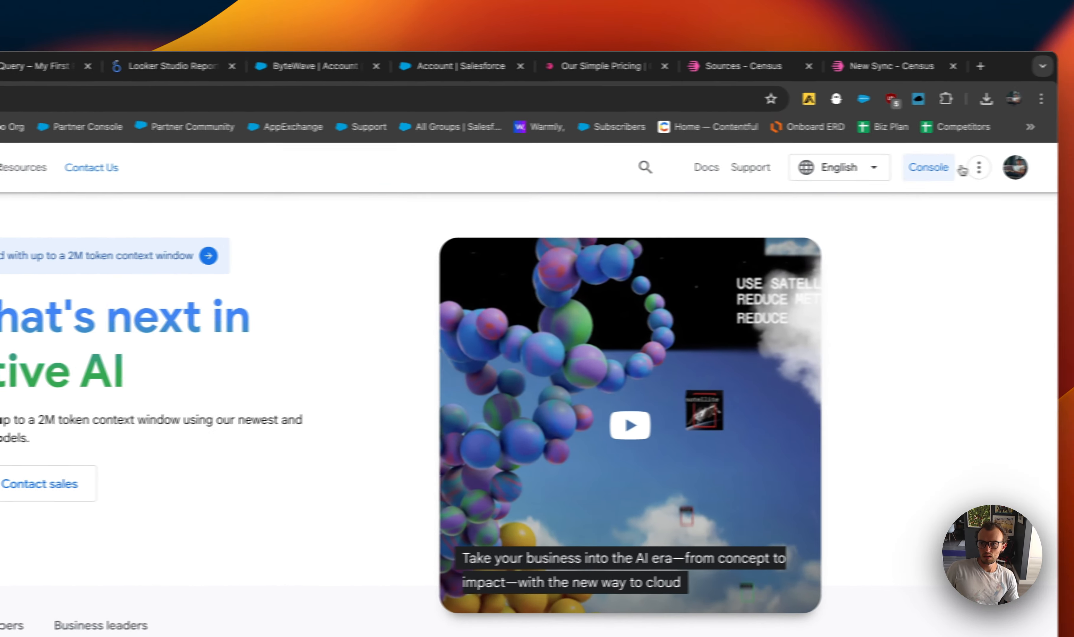
left_click(959, 169)
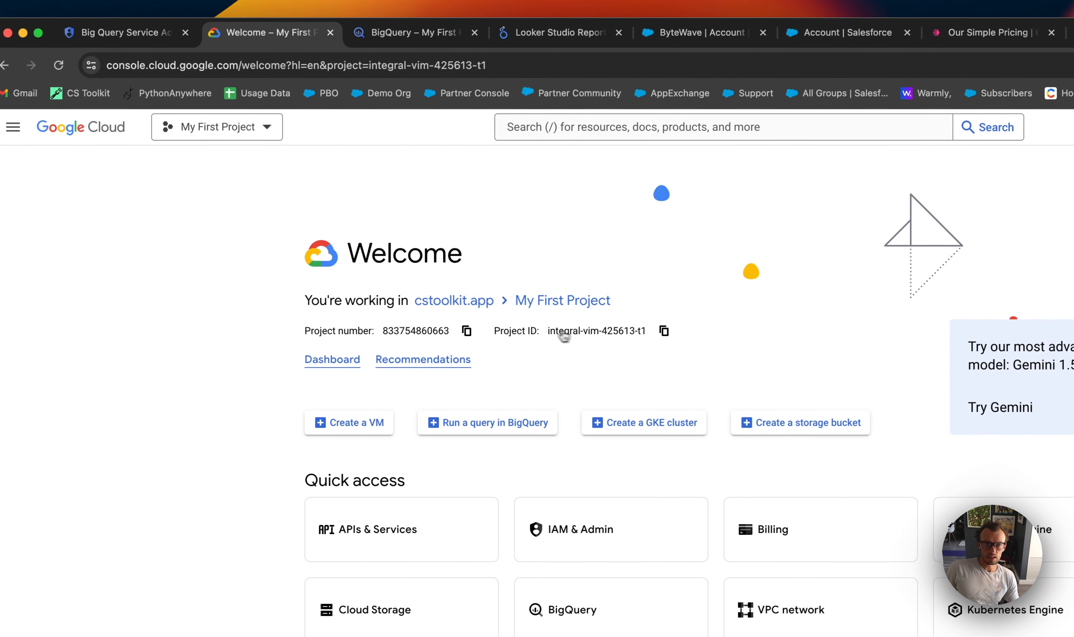
left_click(666, 335)
left_click(887, 58)
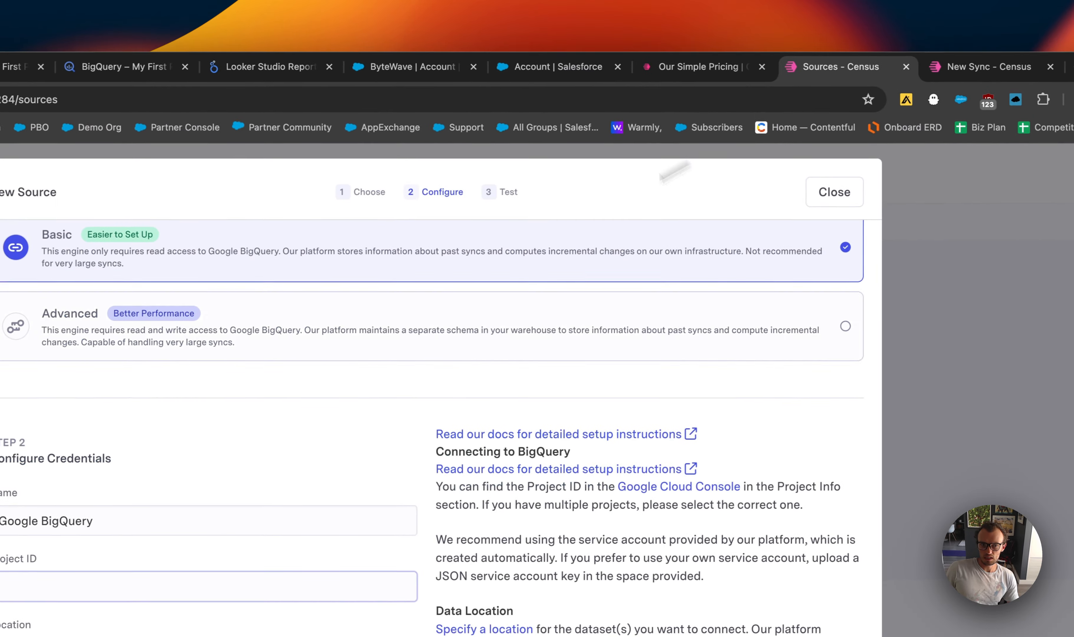
key("super+v")
Set the BigQuery source's location to US.
scroll(371, 459, "down", 3)
left_click(394, 403)
left_click(257, 456)
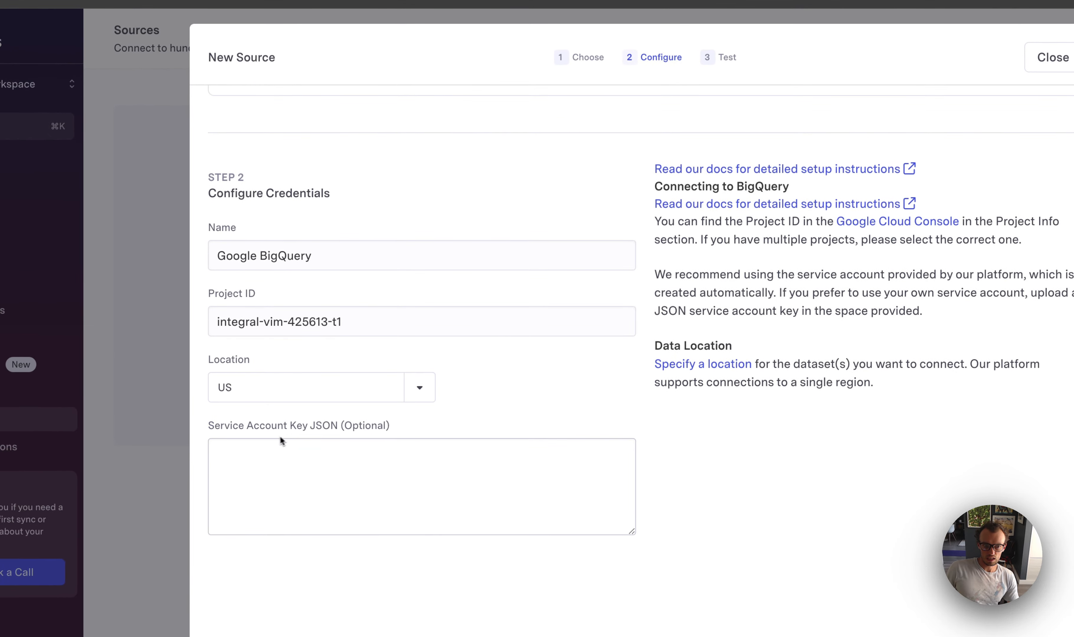
Paste the service account key into the Service Account Key JSON field and connect the BigQuery source.
scroll(517, 421, "down", 2)
left_click(463, 409)
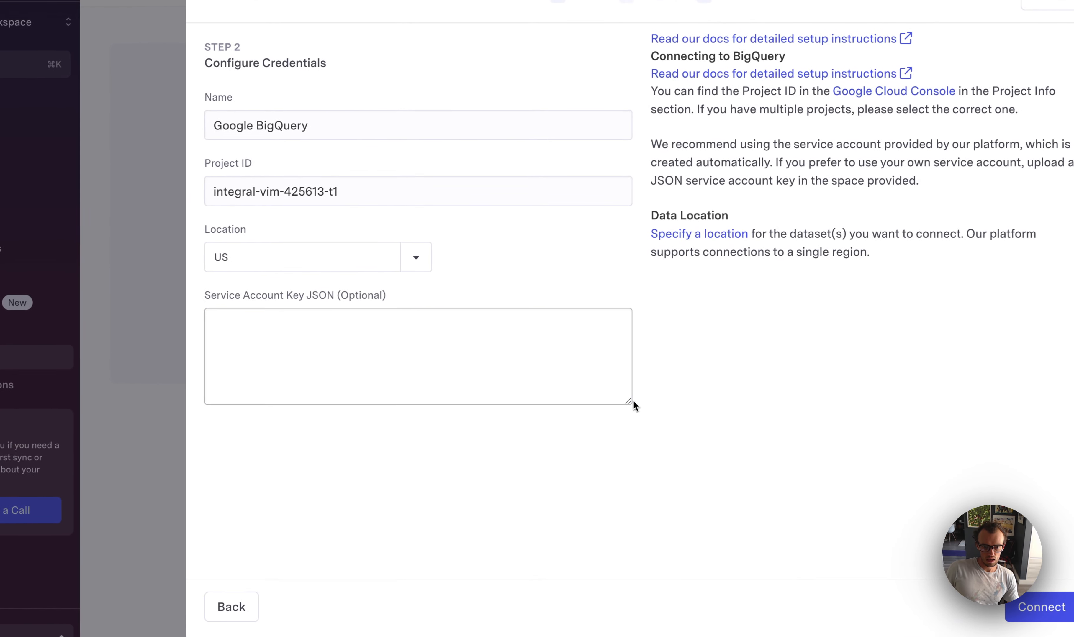
left_click(761, 318)
key("super+v")
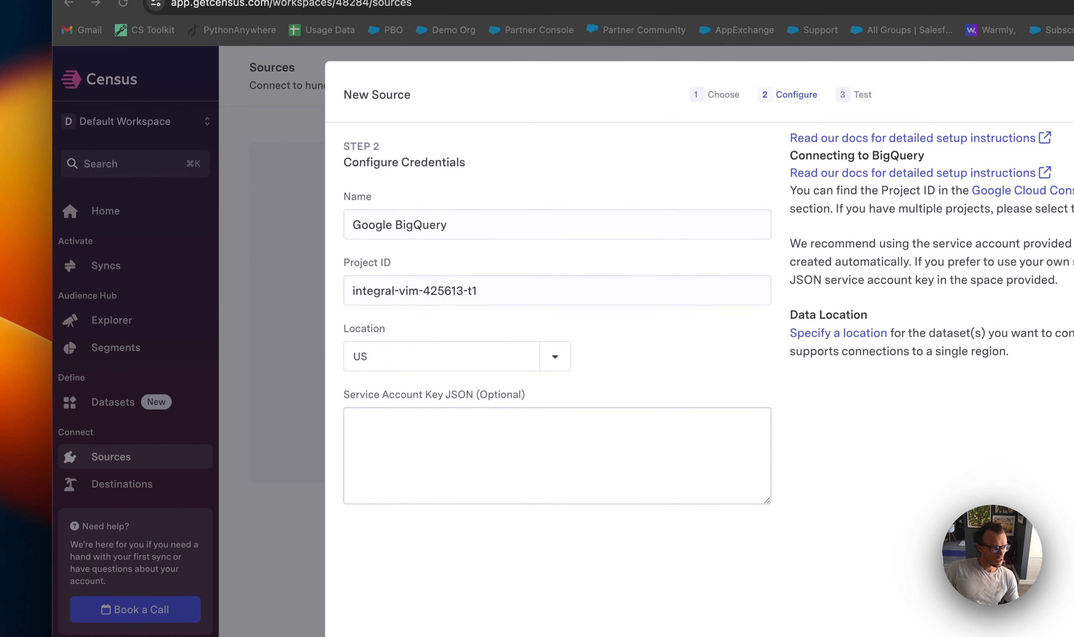
left_click(379, 377)
key("super+v")
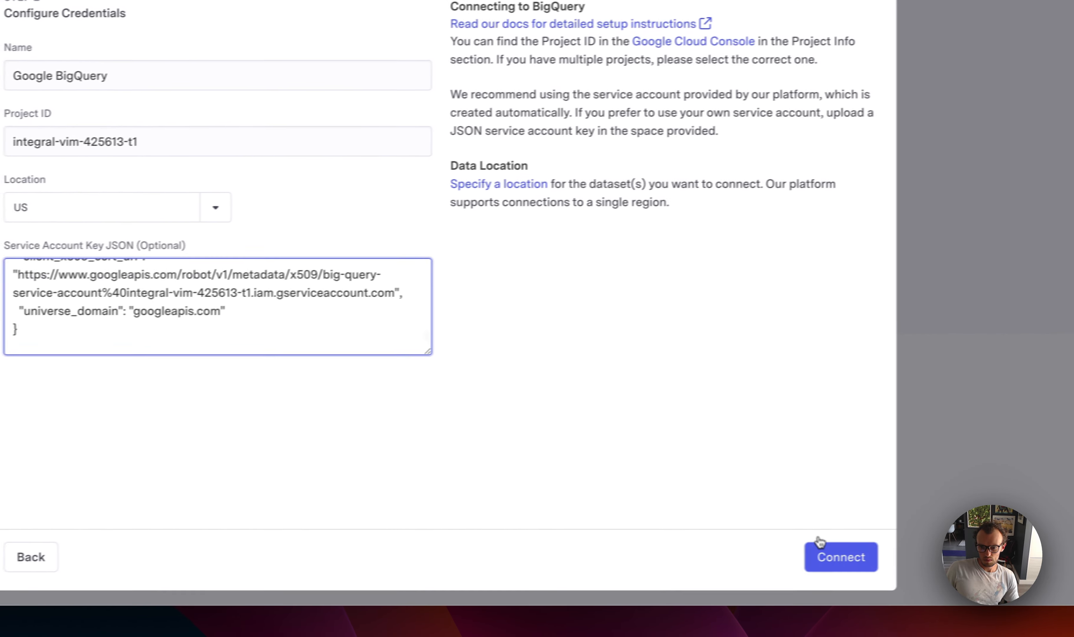
left_click(812, 562)
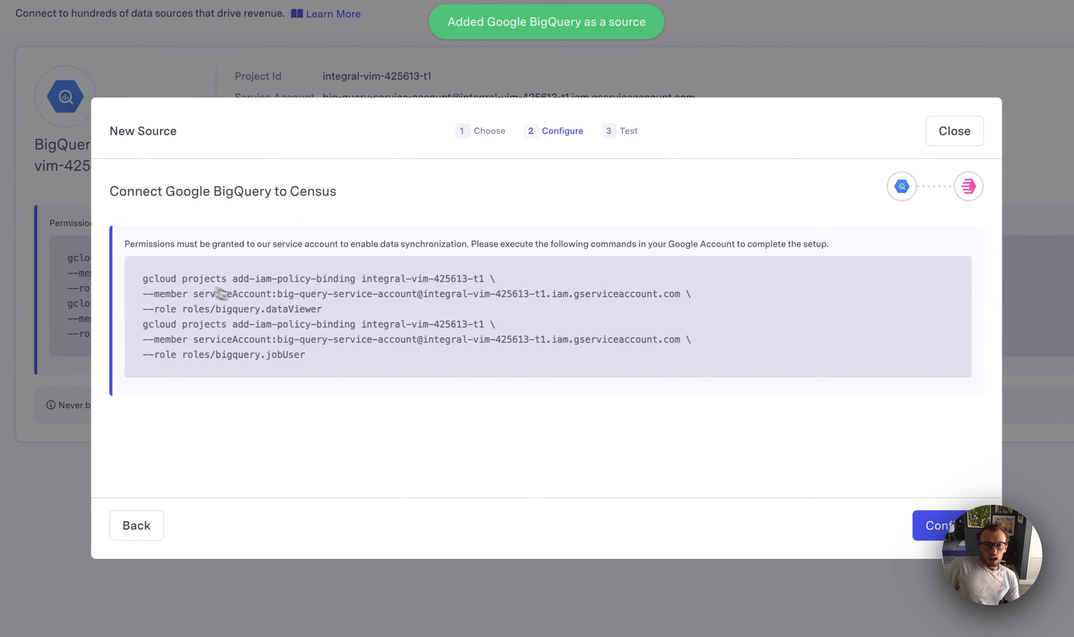
Review the gcloud commands granting the dataViewer and jobUser roles, then confirm and finish the BigQuery source's connection test.
left_click_drag(147, 283, 347, 318)
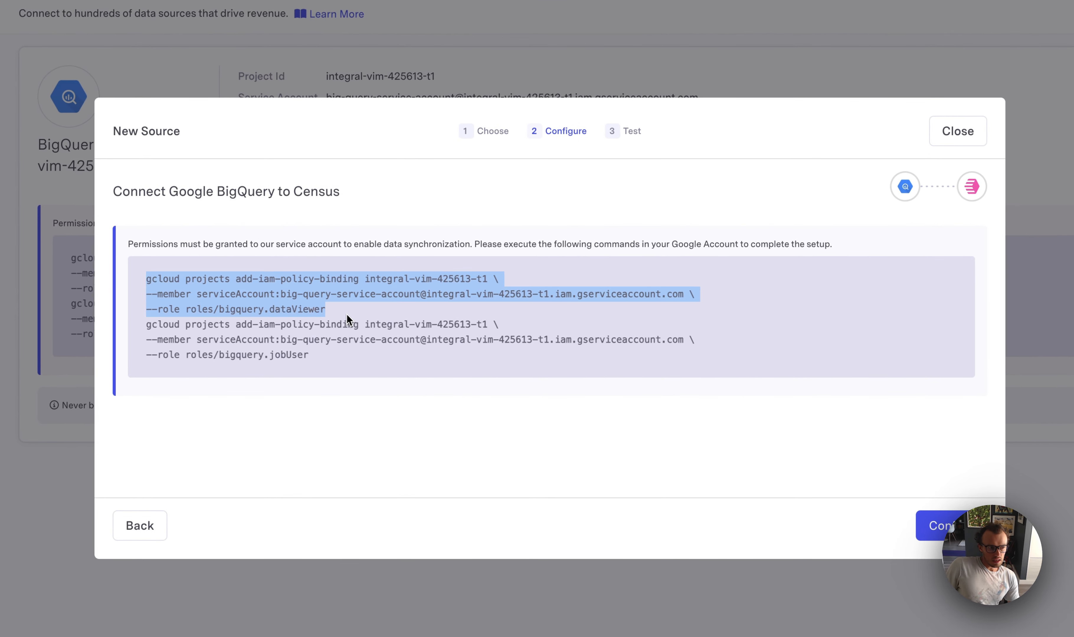
left_click(353, 312)
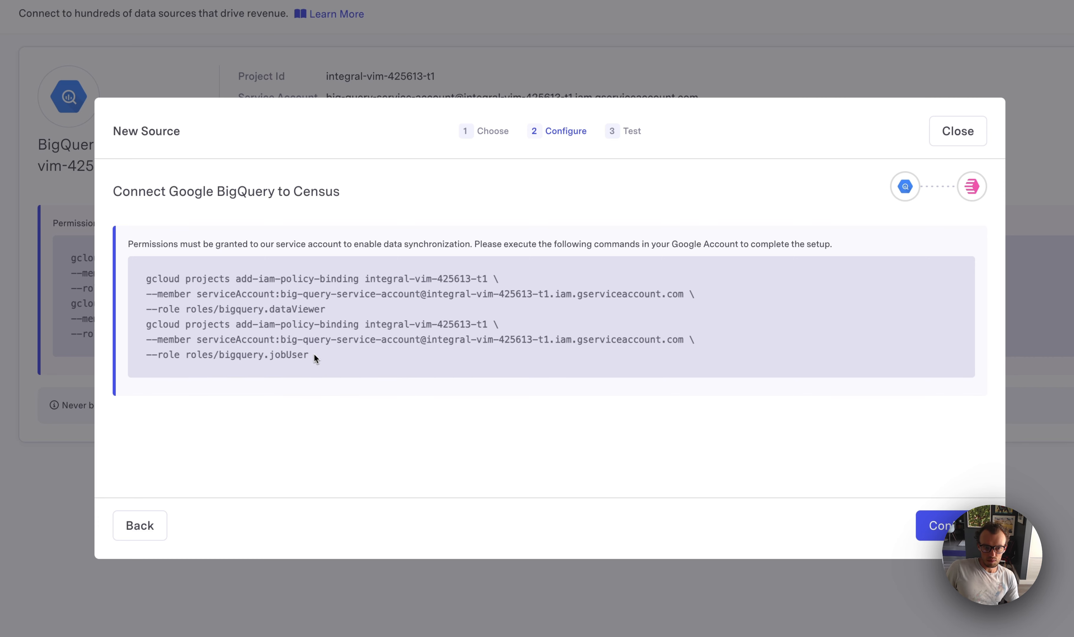
left_click_drag(315, 358, 131, 279)
left_click(408, 371)
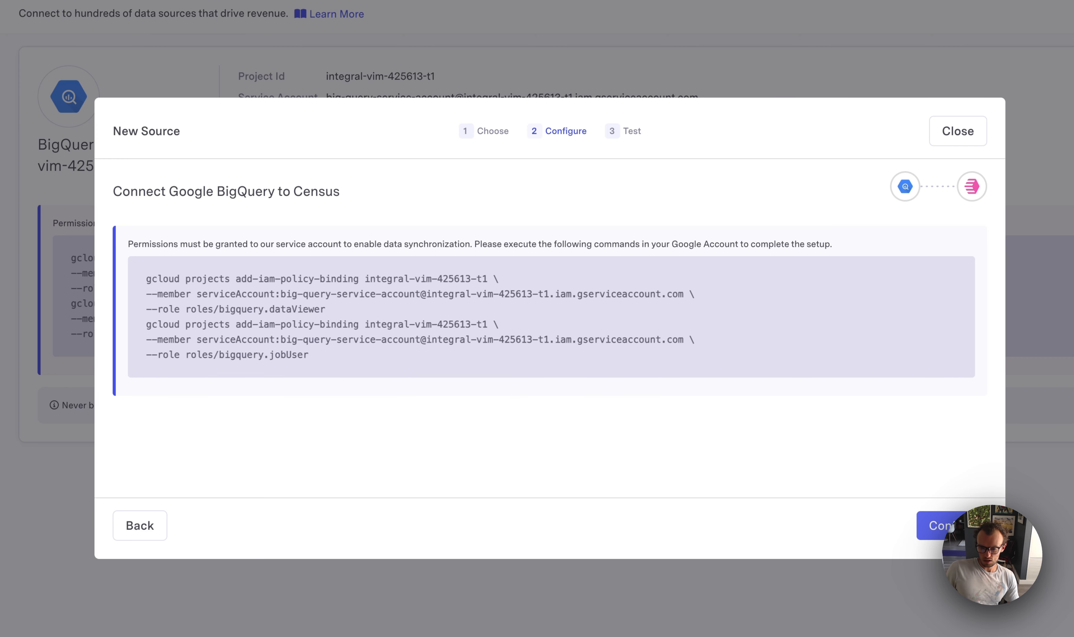
left_click(939, 534)
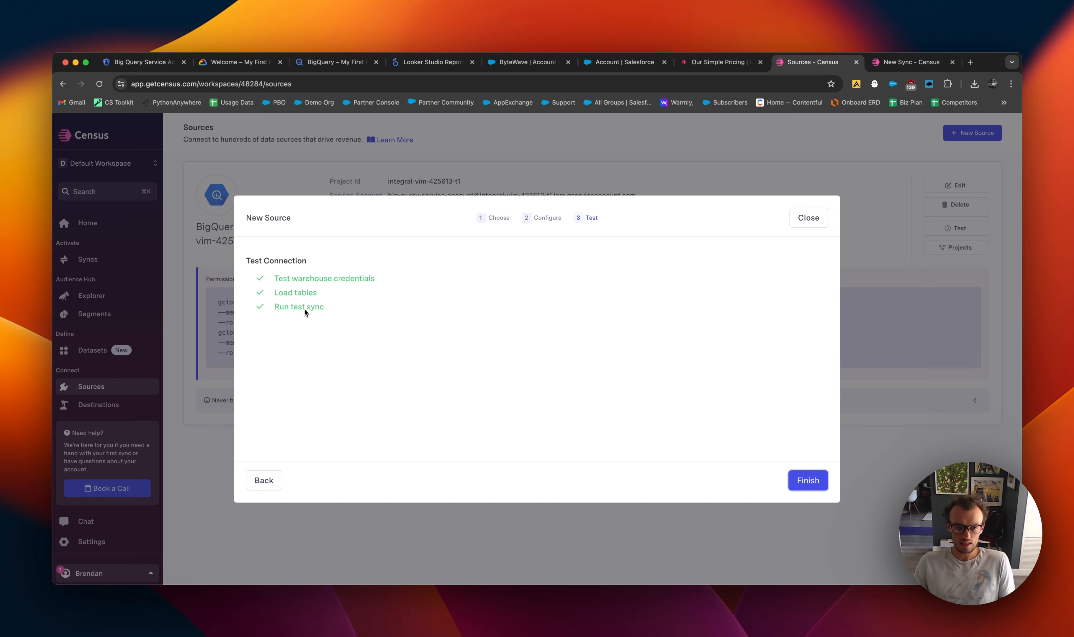
left_click(811, 485)
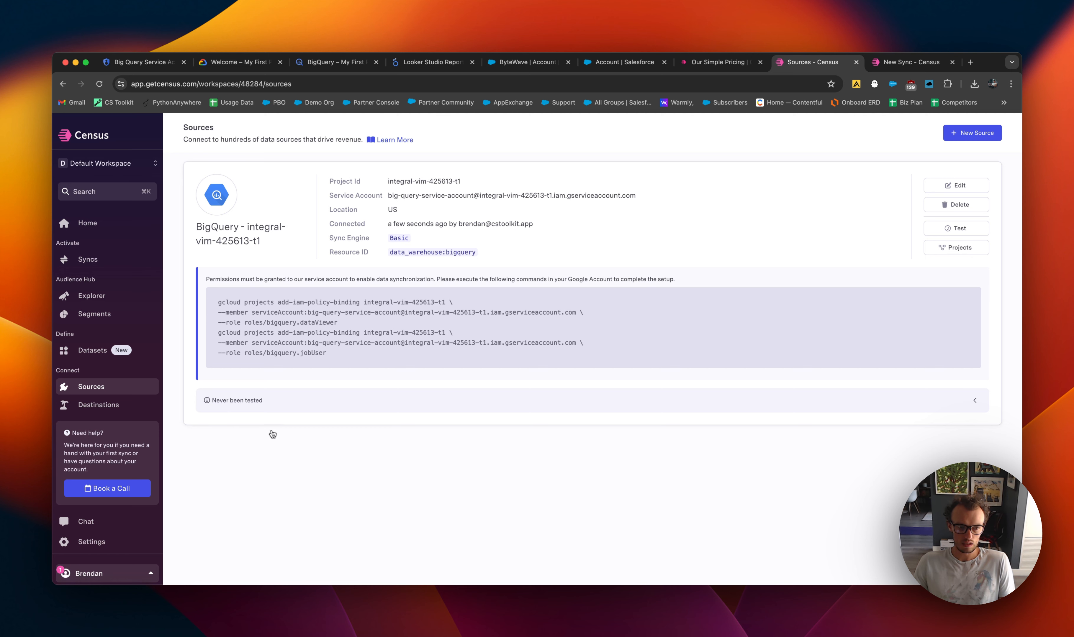
Add a new Salesforce destination in Census, finding it with "sales", and connect it to Salesforce Production.
left_click(98, 404)
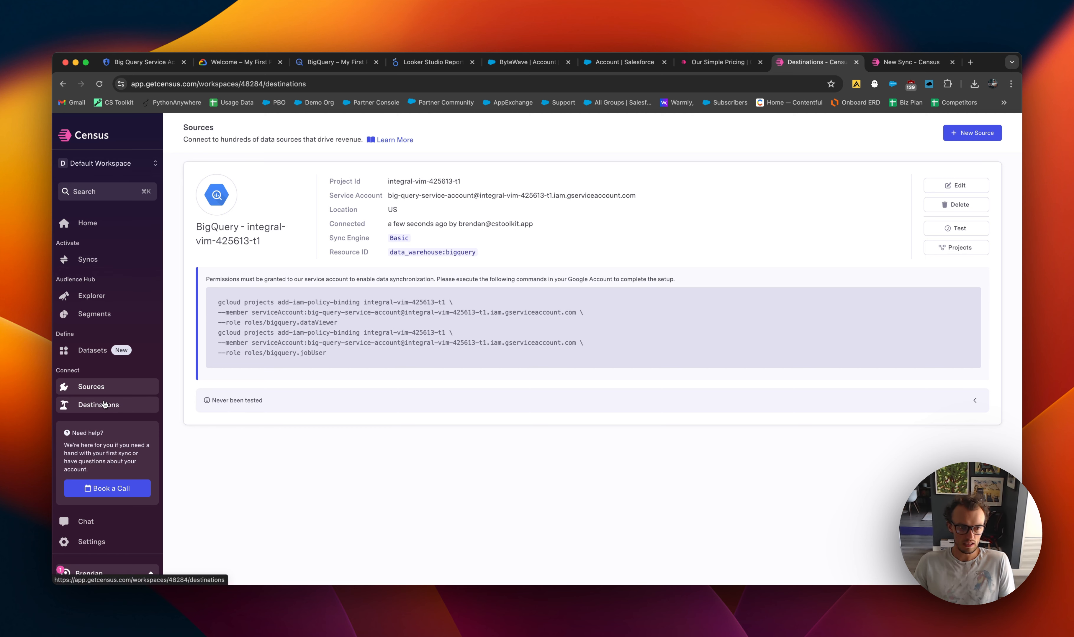
left_click(588, 347)
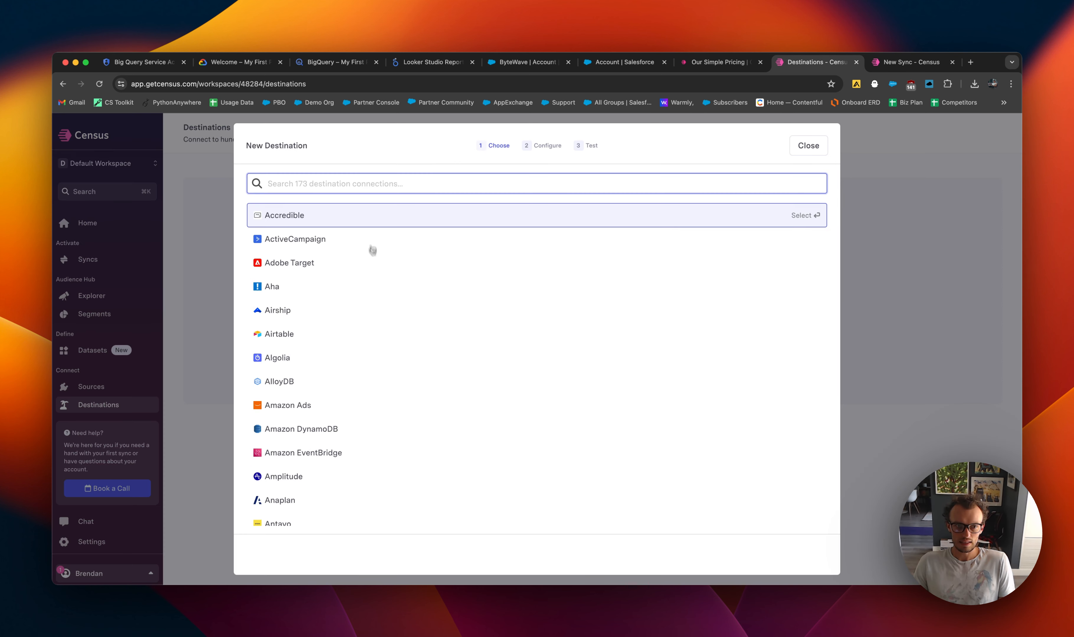
type("sales")
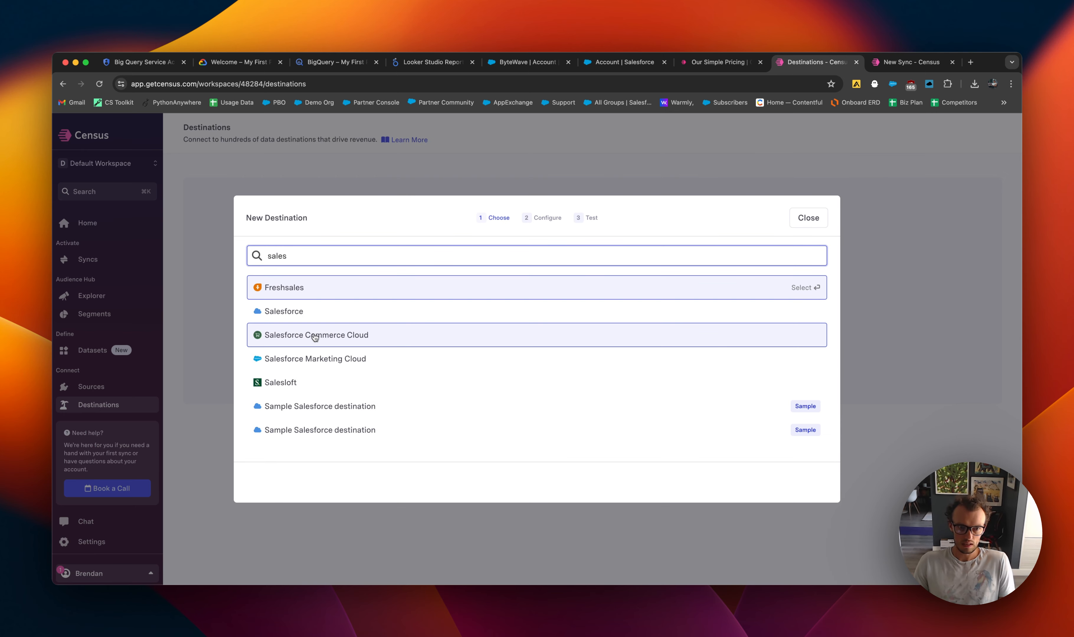
left_click(313, 312)
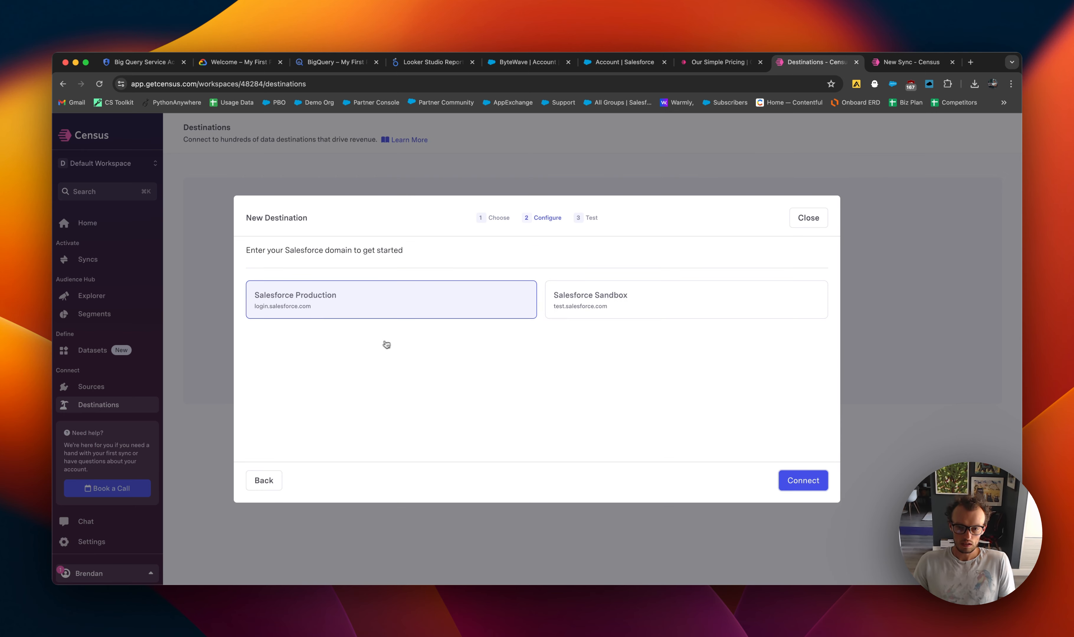
left_click(803, 481)
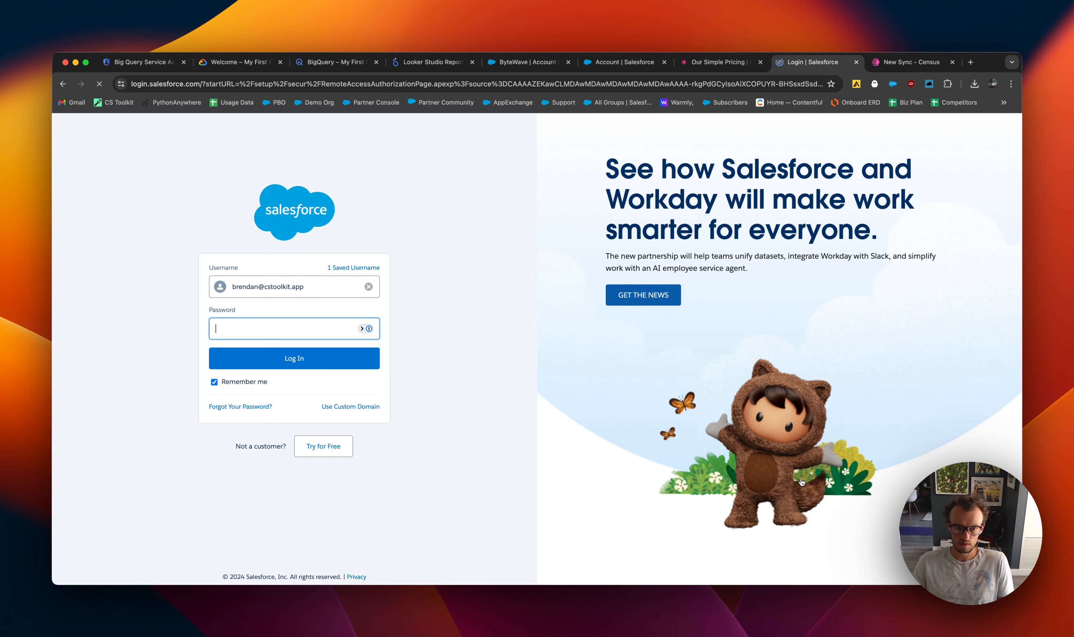
Log in to Salesforce with the CS Toolkit Demo Org username and password from the password manager, without saving a new login.
left_click(369, 287)
key("super+shift+space")
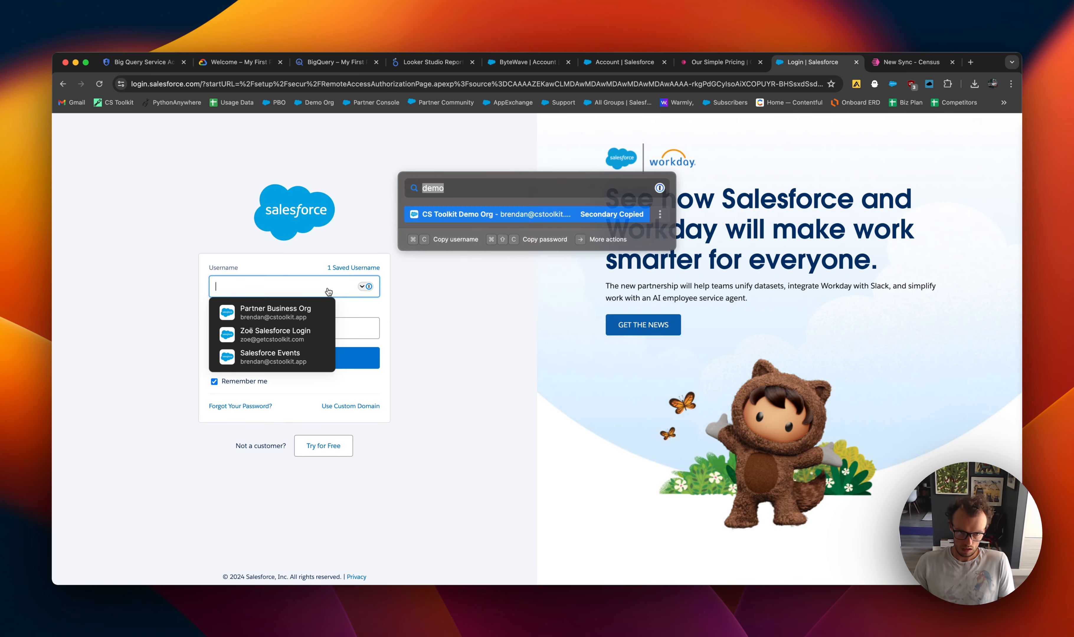
key("BackSpace")
type("demo")
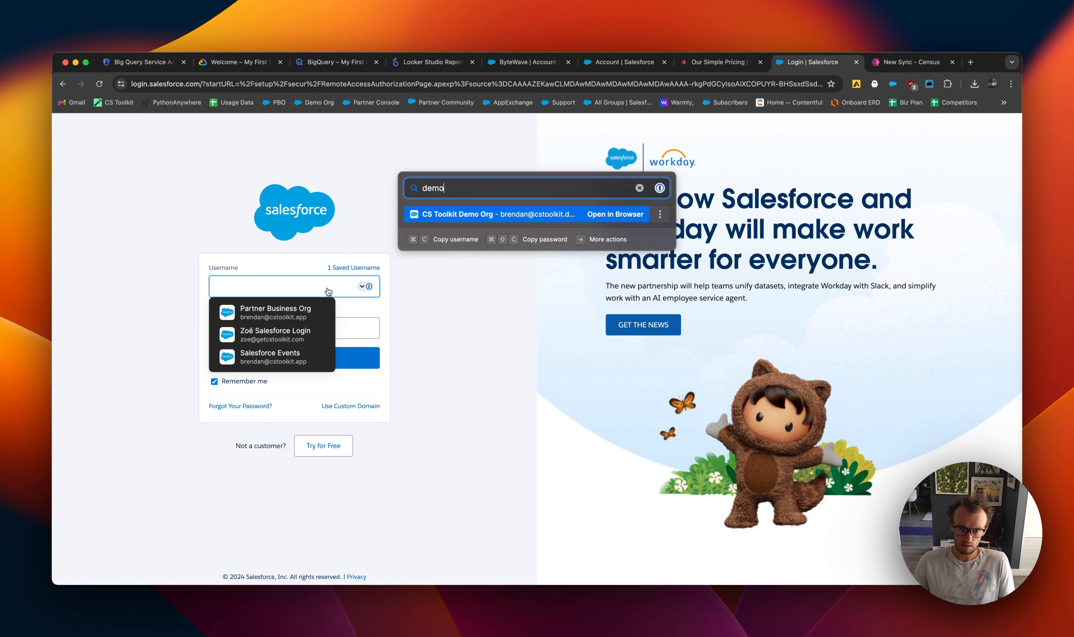
key("Return")
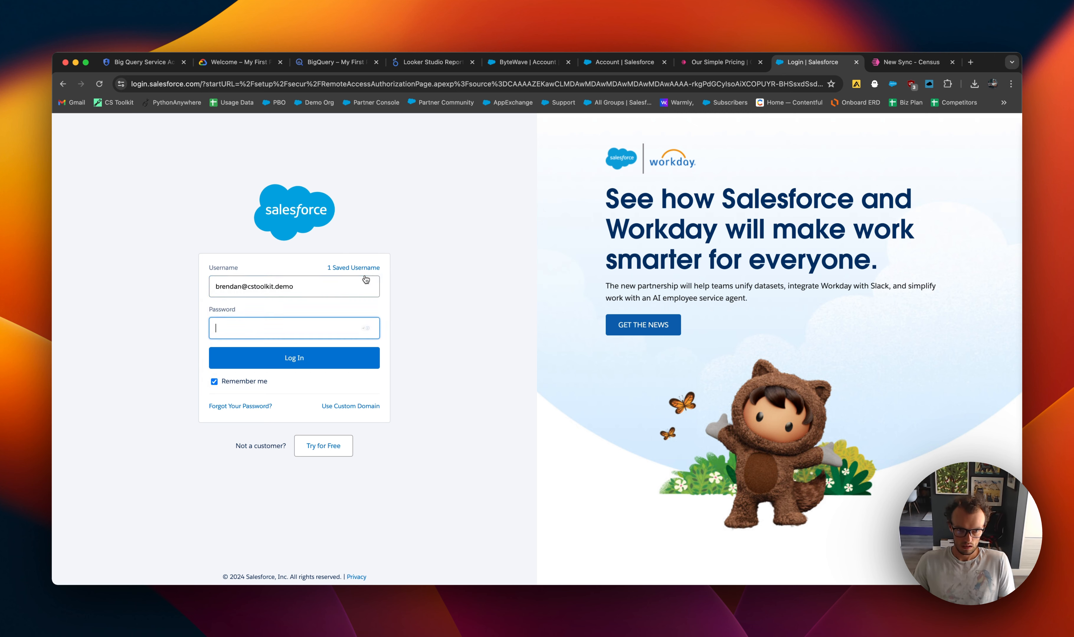
key("super+shift+space")
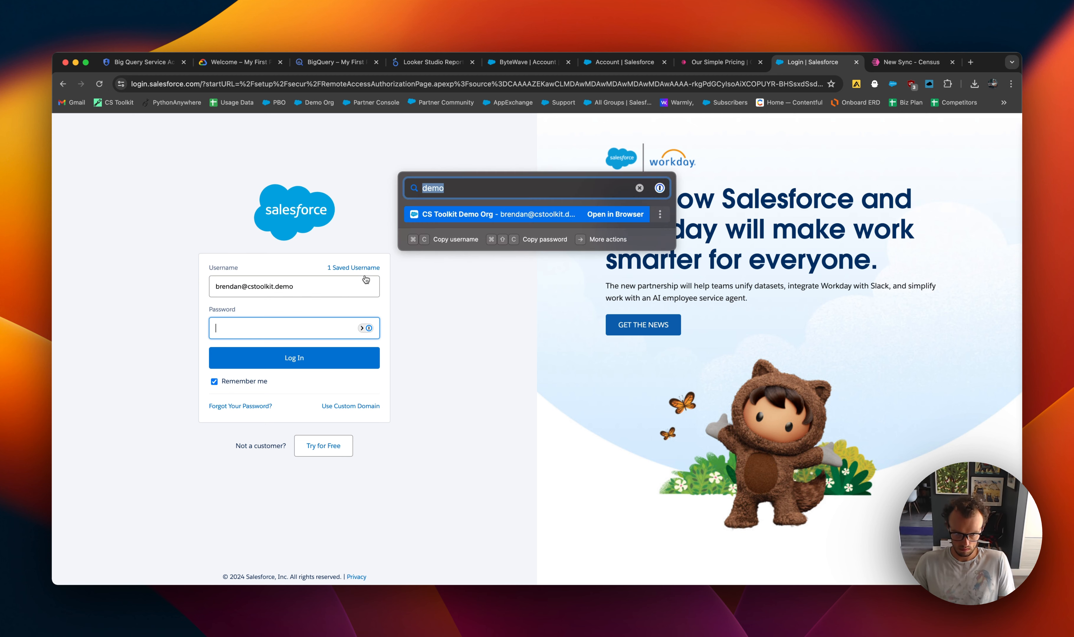
key("Return")
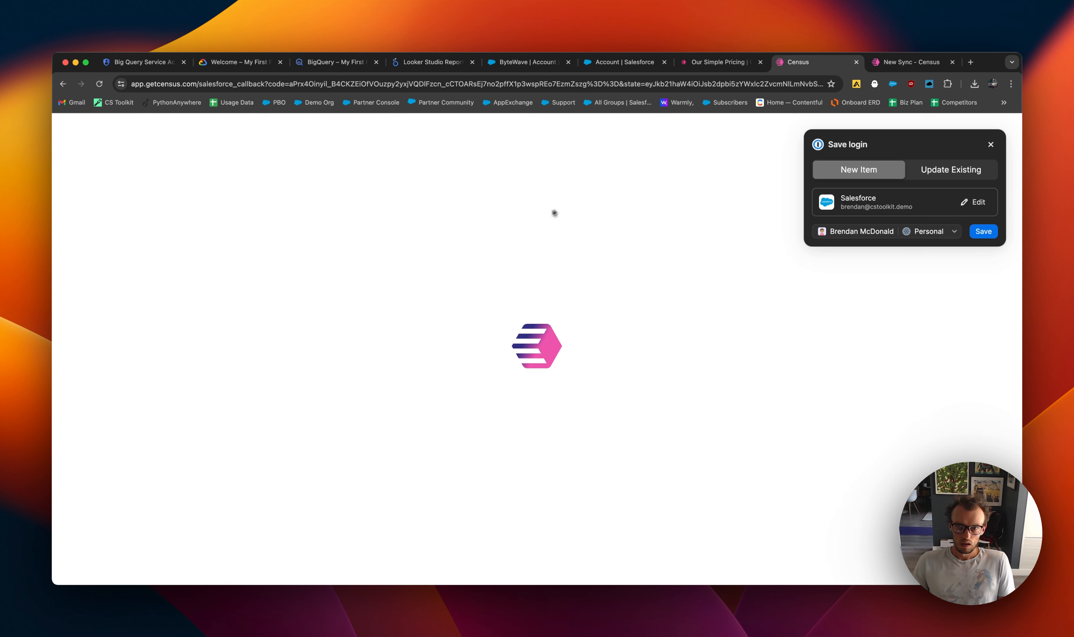
left_click(991, 144)
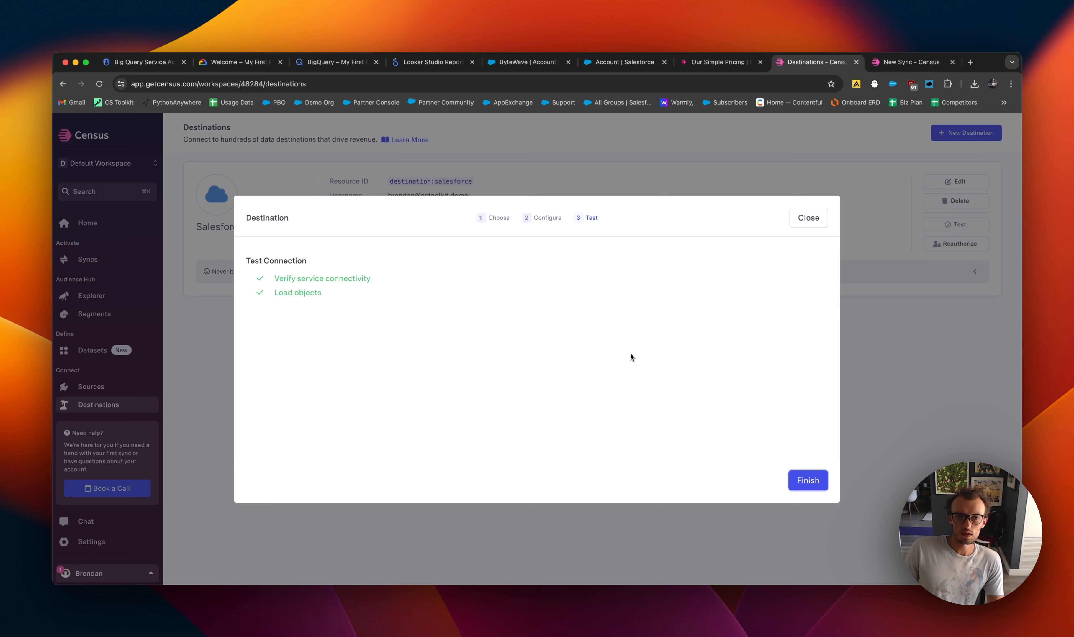
Finish the Salesforce destination setup and start a new sync from the workspace home page.
left_click(822, 486)
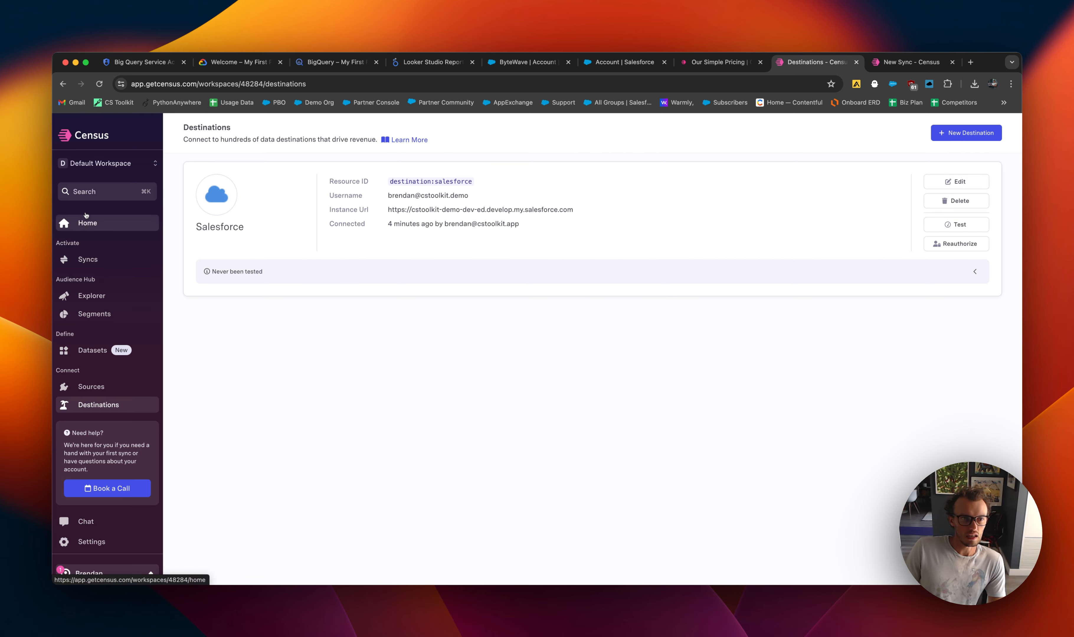
left_click(83, 229)
left_click(737, 465)
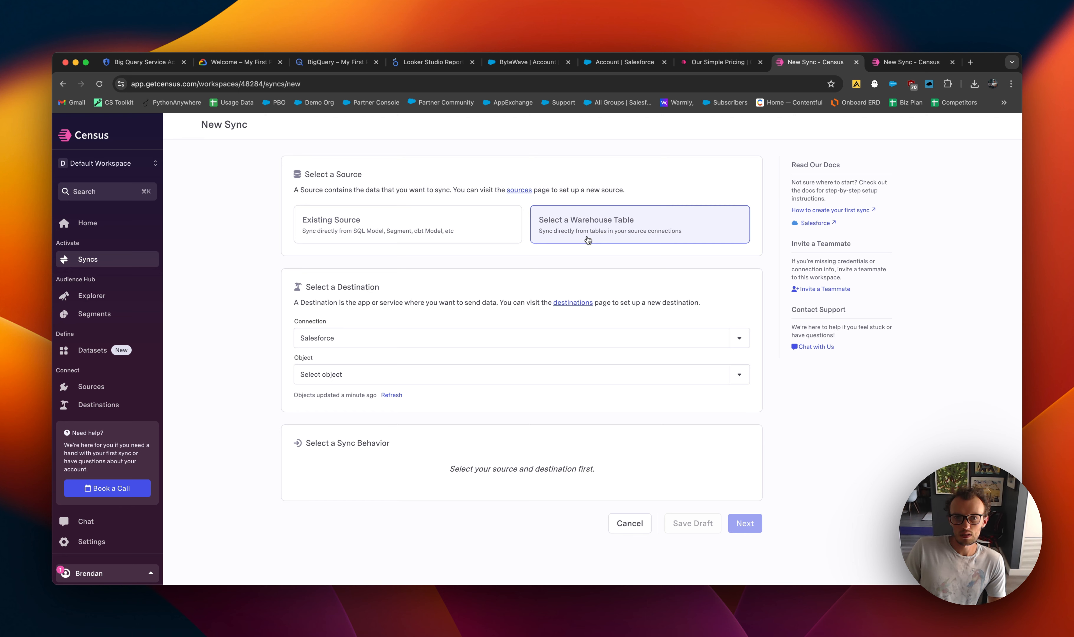
Set the sync source to the warehouse table all-time-product-data-by-account in the packageUsageLogs dataset of the BigQuery connection.
left_click(570, 232)
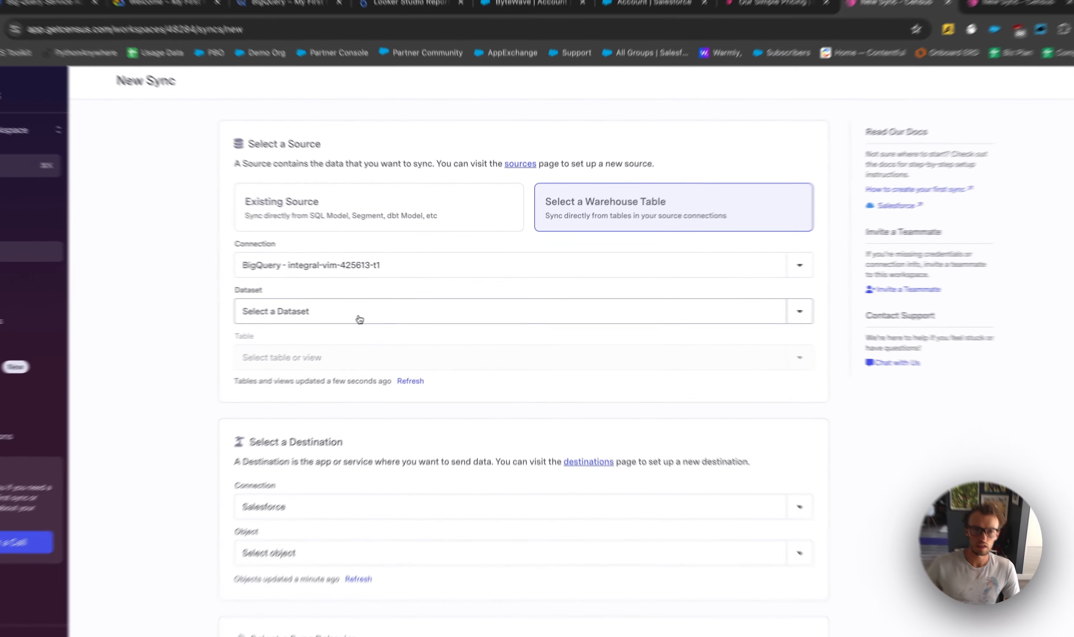
left_click(393, 313)
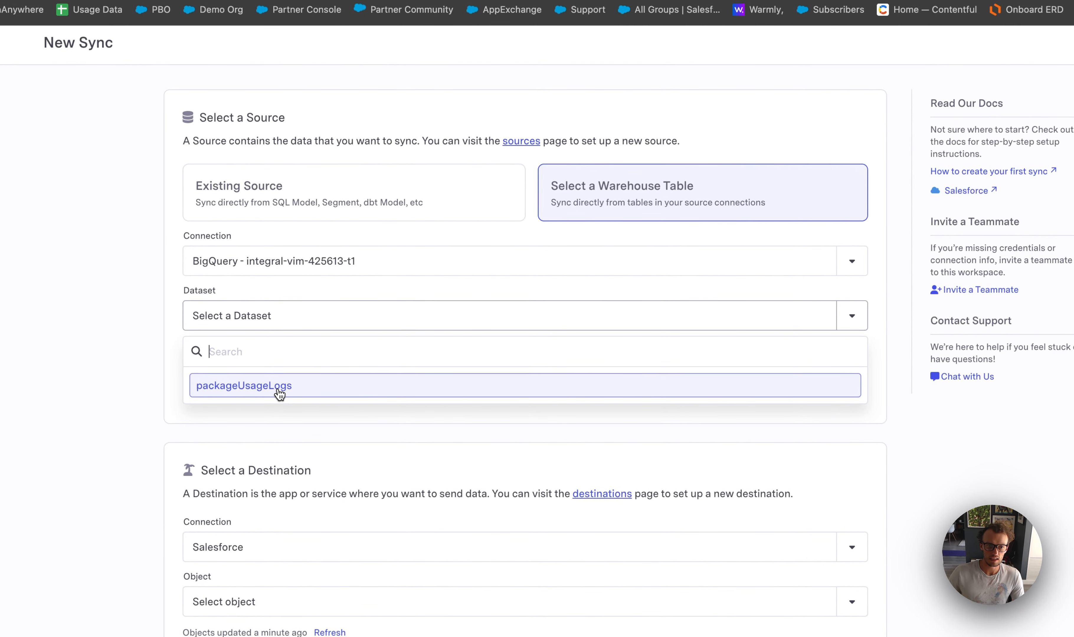
left_click(280, 395)
left_click(312, 379)
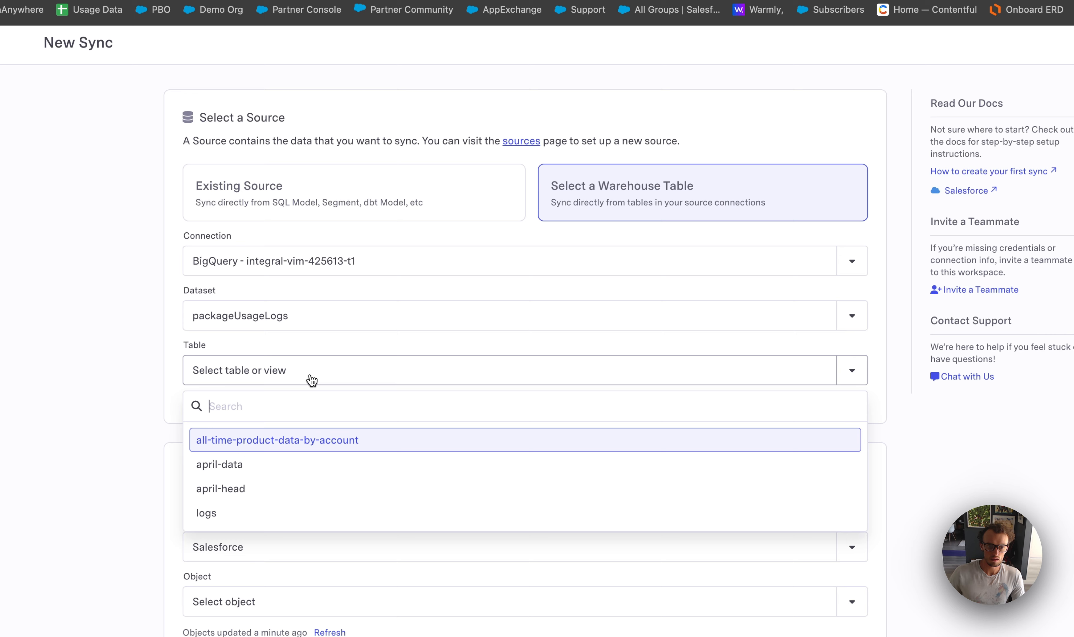
left_click(301, 441)
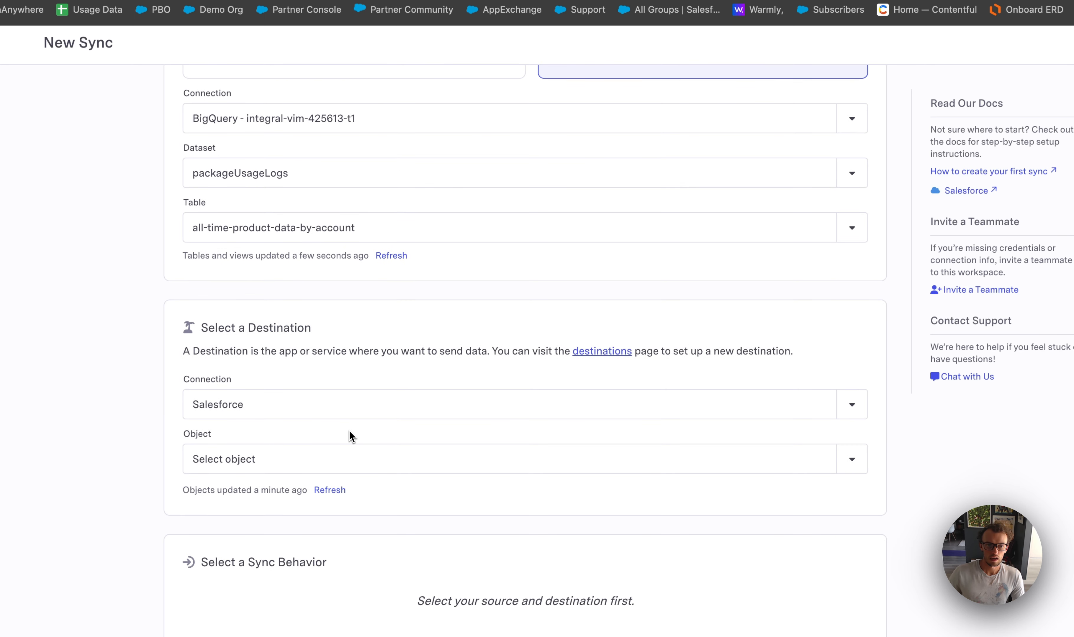
Set the Salesforce destination object to Account and the sync behavior to Update Only.
left_click(300, 460)
left_click(244, 635)
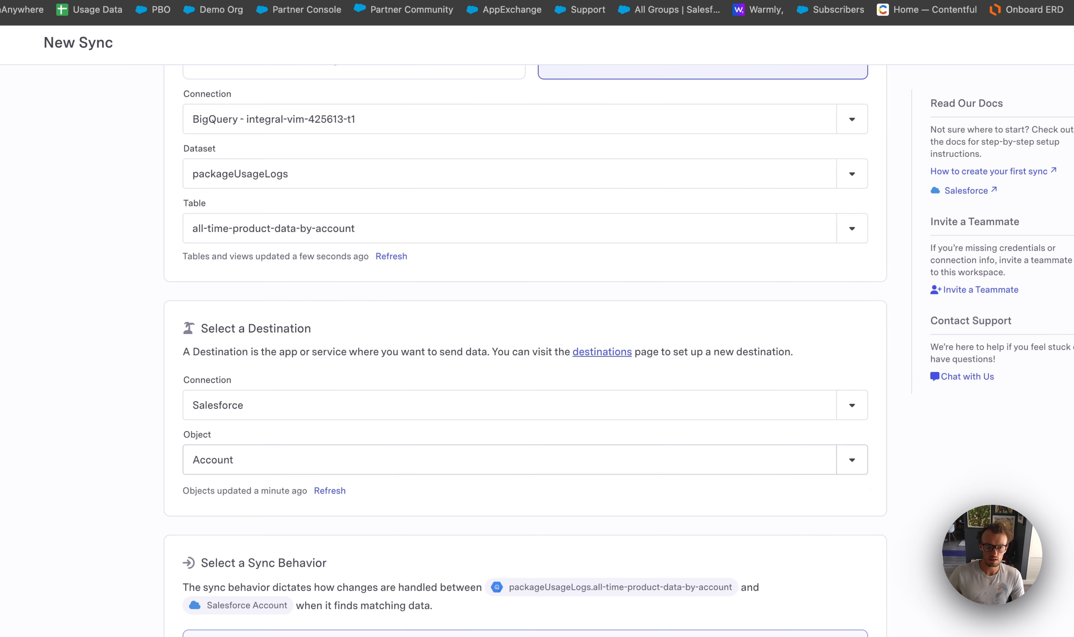
scroll(149, 521, "down", 6)
scroll(148, 521, "down", 1)
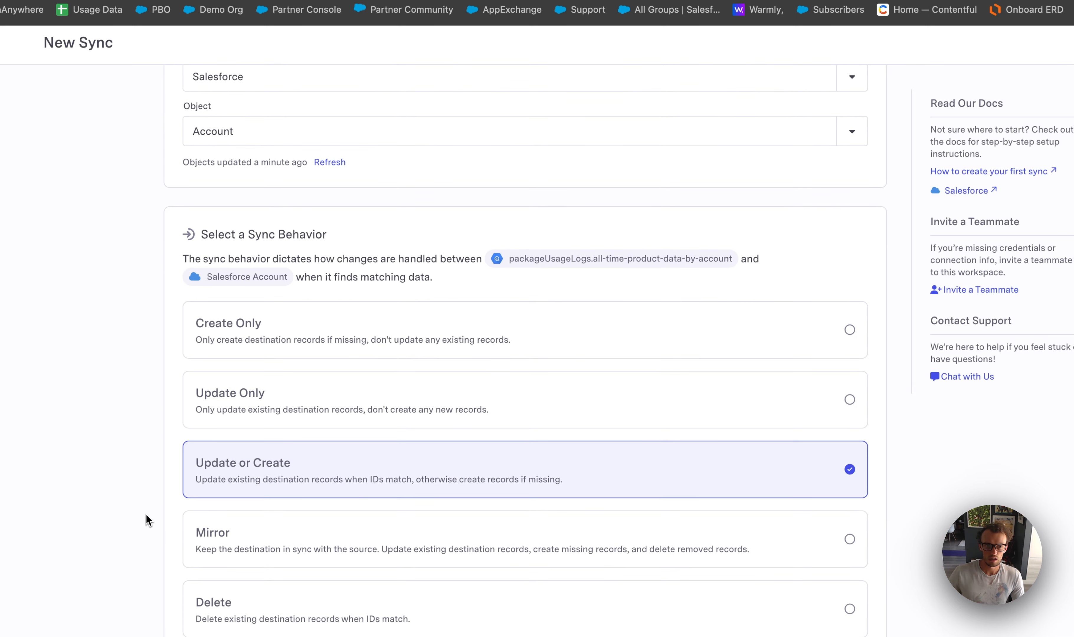
left_click(240, 403)
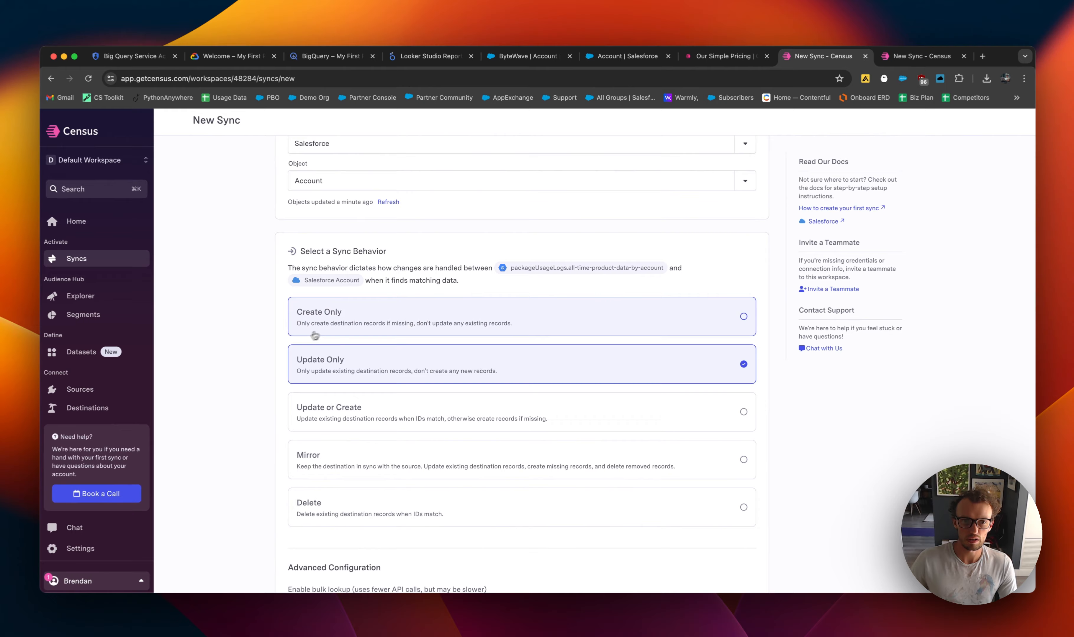
Set the sync key by matching the organization_id column to the Salesforce Account field Organization Id.
scroll(340, 336, "down", 1)
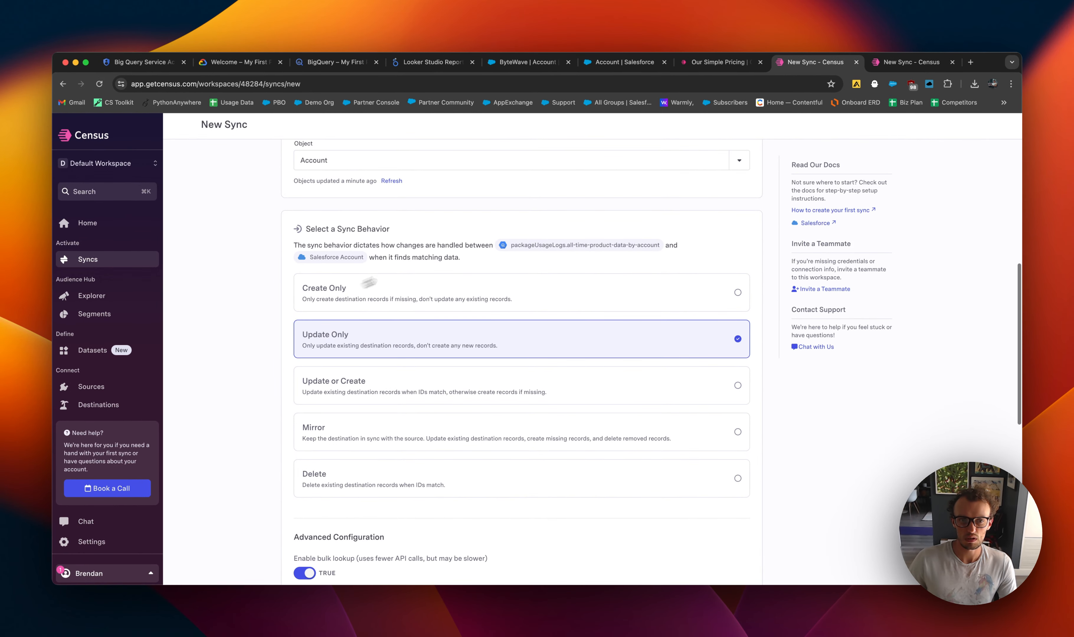
scroll(375, 333, "down", 6)
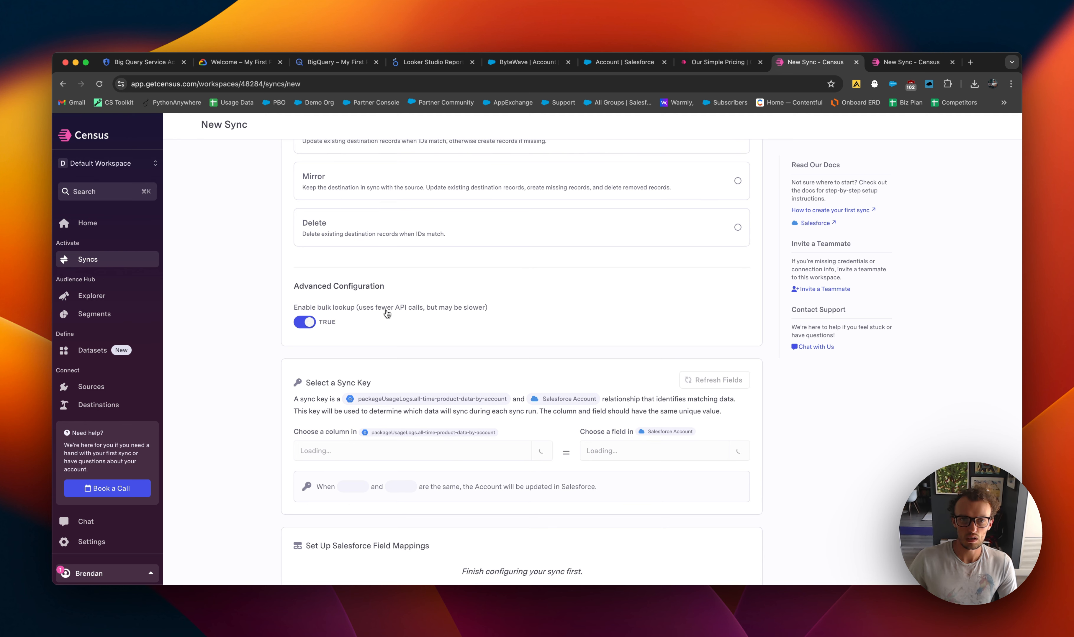
scroll(387, 314, "down", 2)
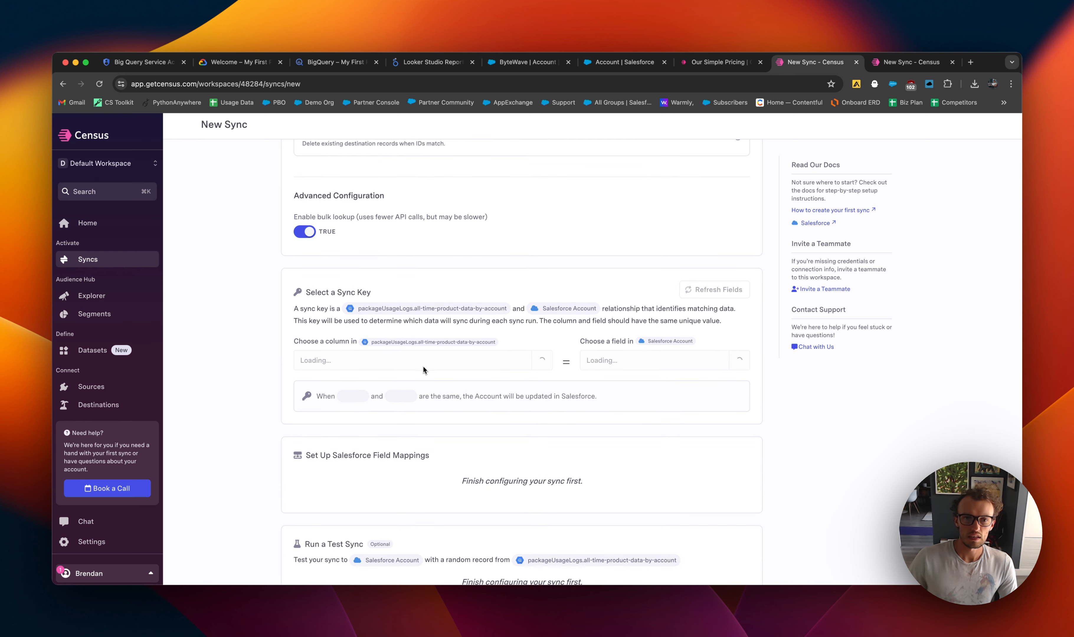
scroll(440, 379, "down", 1)
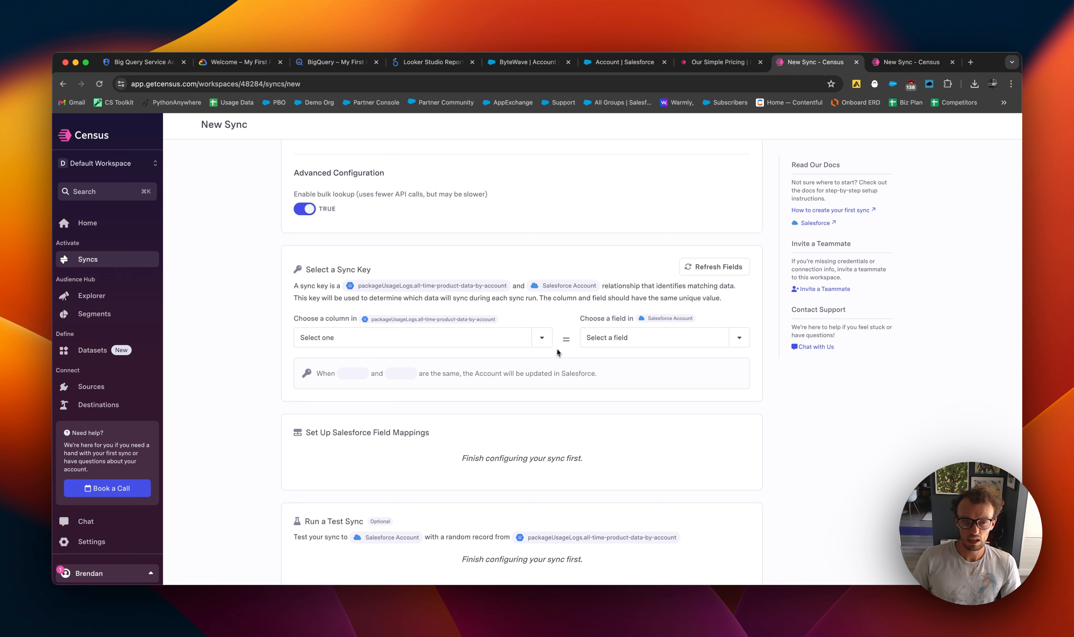
left_click(474, 345)
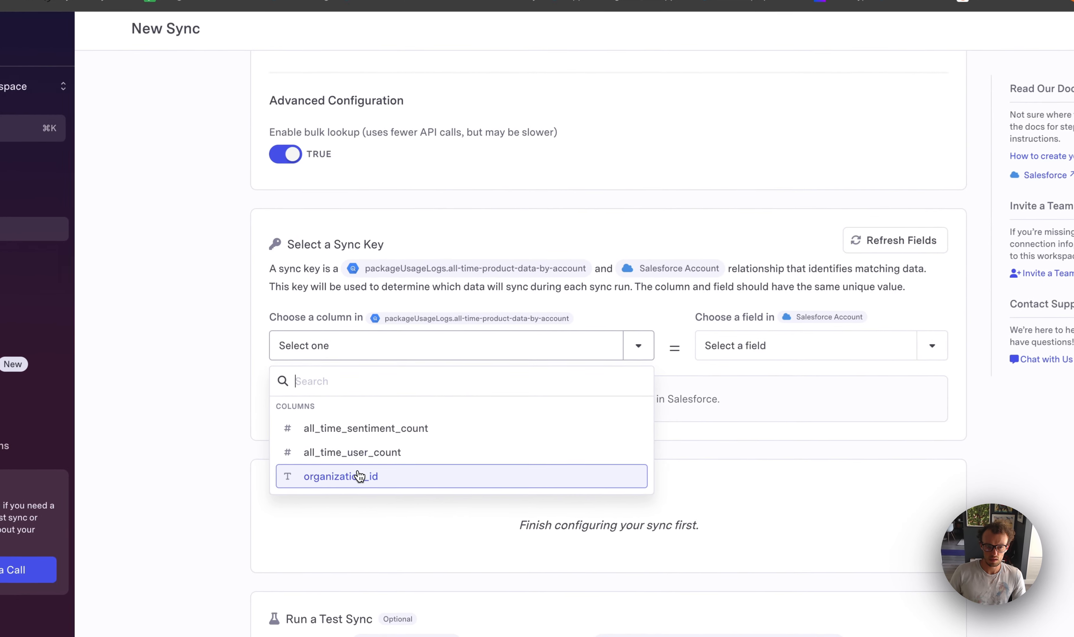
left_click(359, 477)
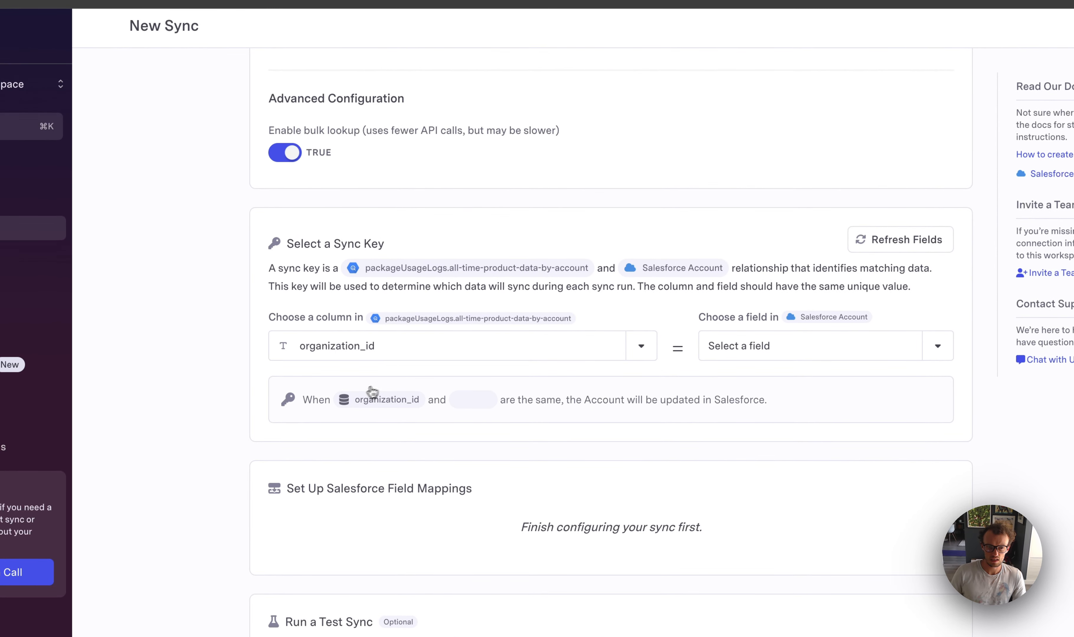
left_click(802, 347)
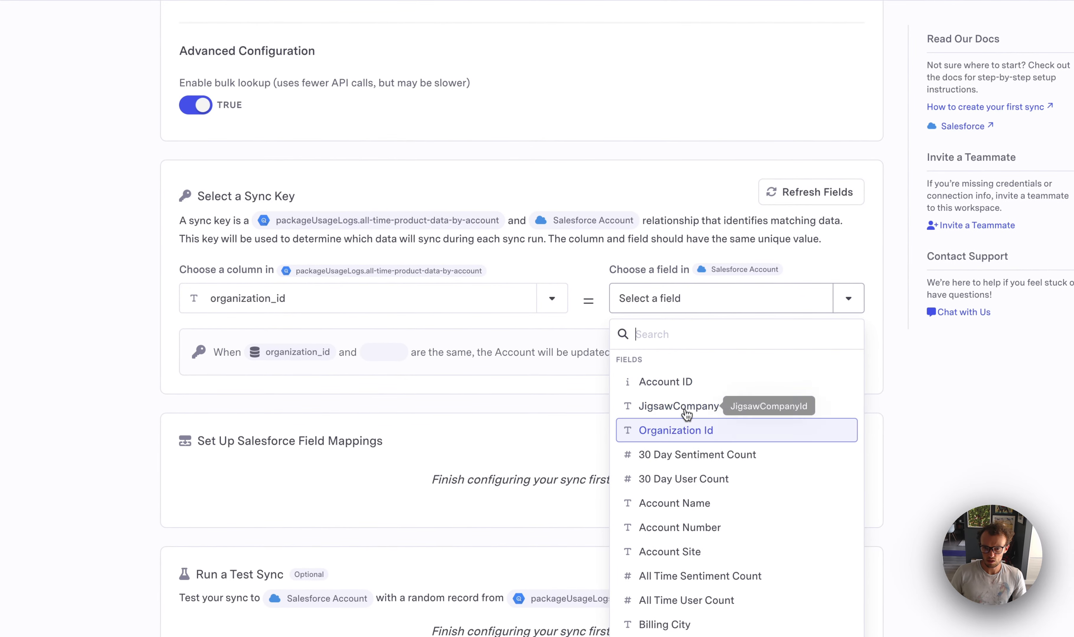
left_click(684, 432)
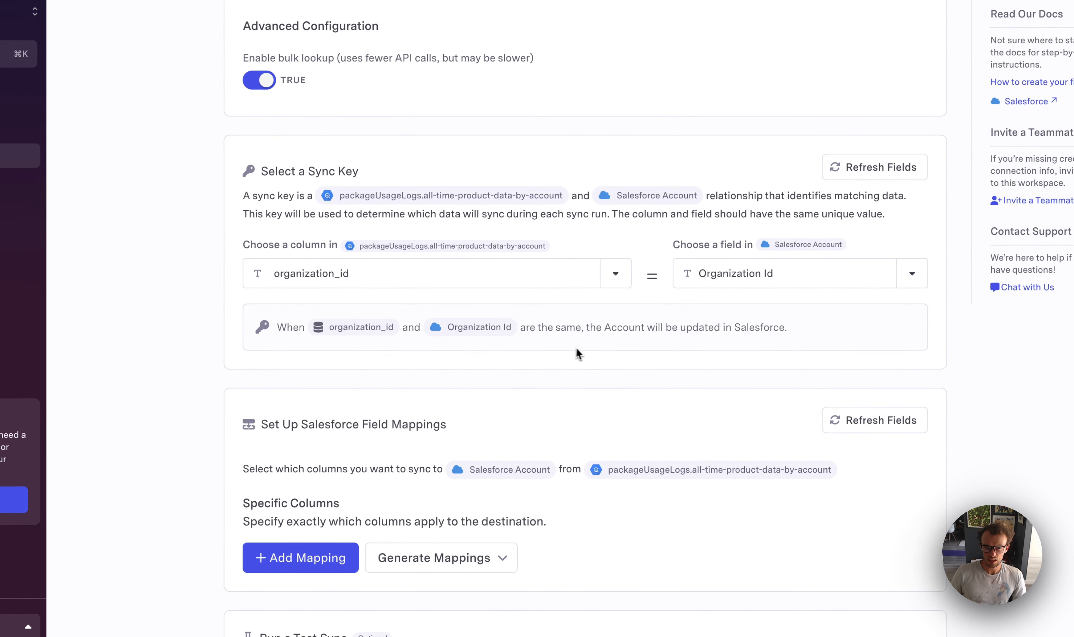
Add a field mapping from the all_time_sentiment_count column to the Salesforce field All Time Sentiment Count.
scroll(710, 343, "down", 5)
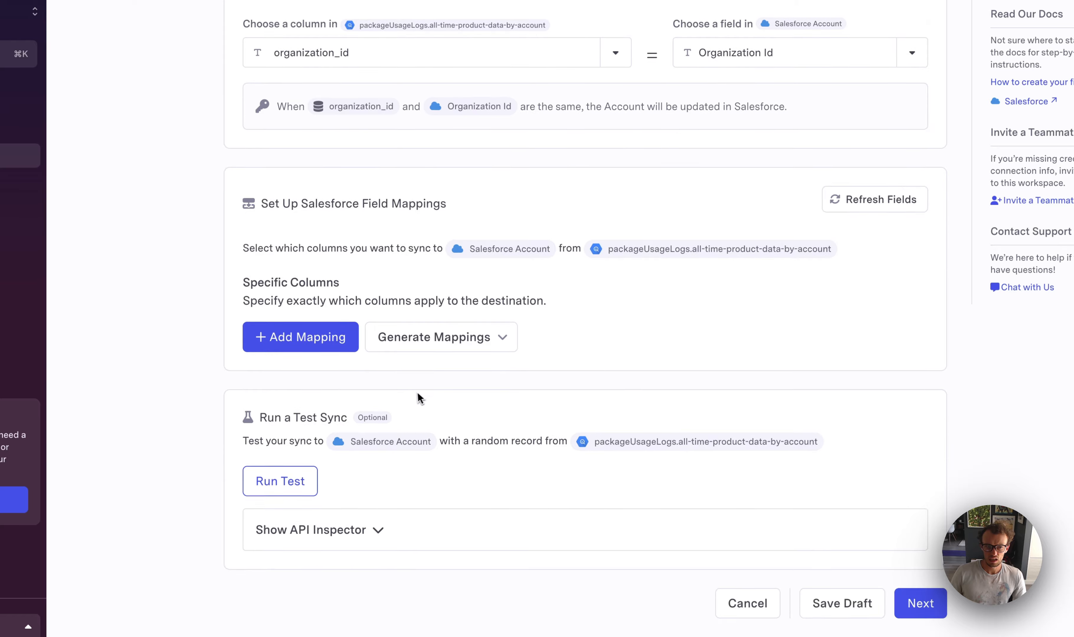
left_click(300, 335)
left_click(393, 333)
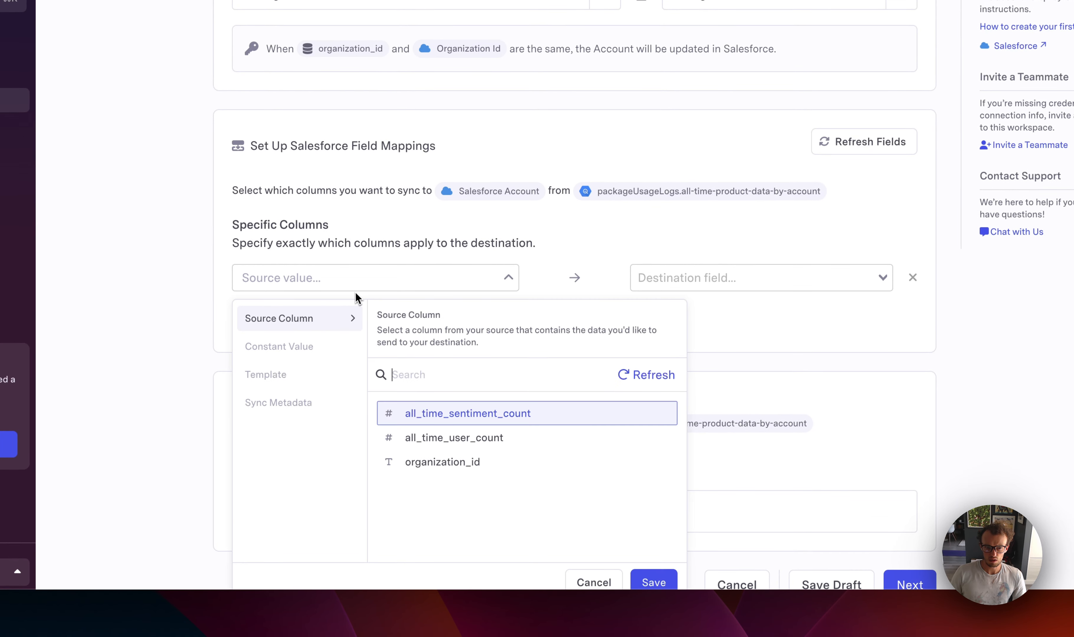
left_click(436, 412)
left_click(706, 279)
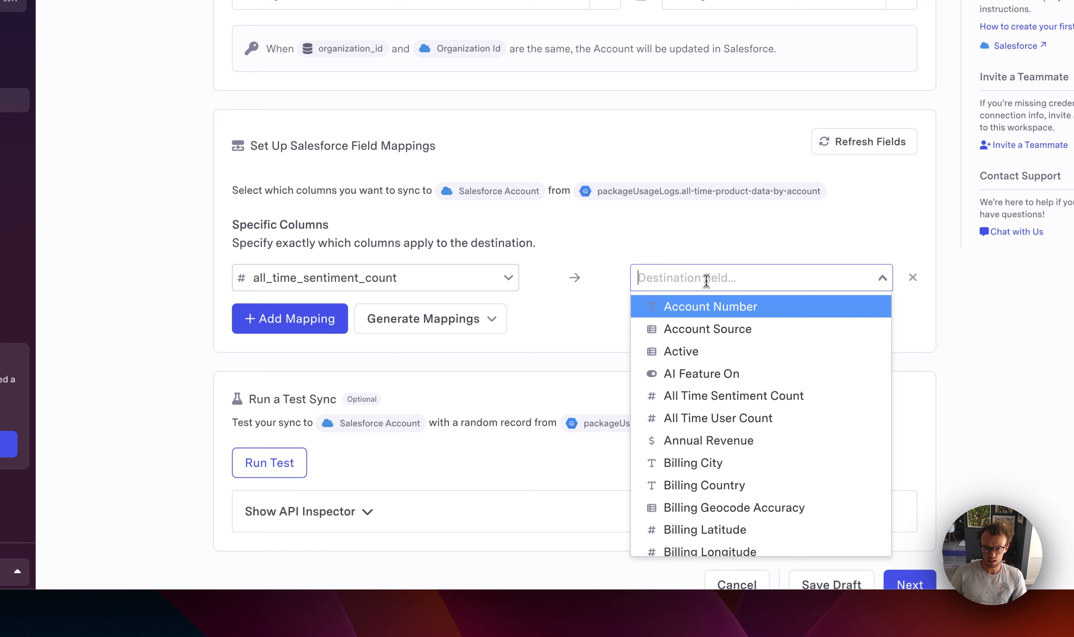
left_click(719, 395)
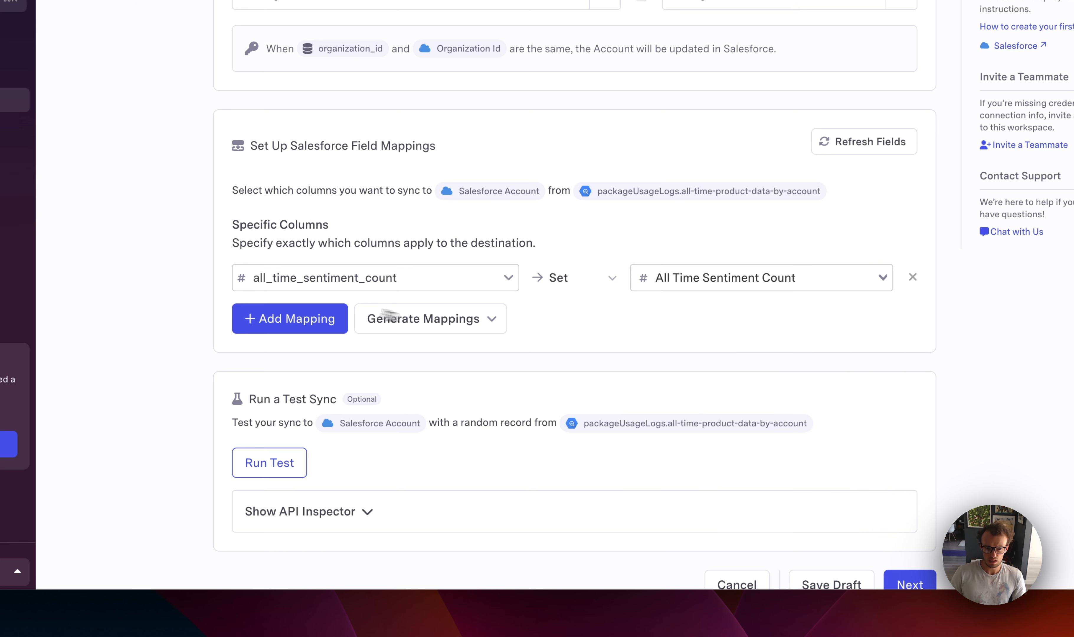
Add a second field mapping from the all_time_user_count column to the Salesforce field All Time User Count.
left_click(331, 322)
left_click(355, 328)
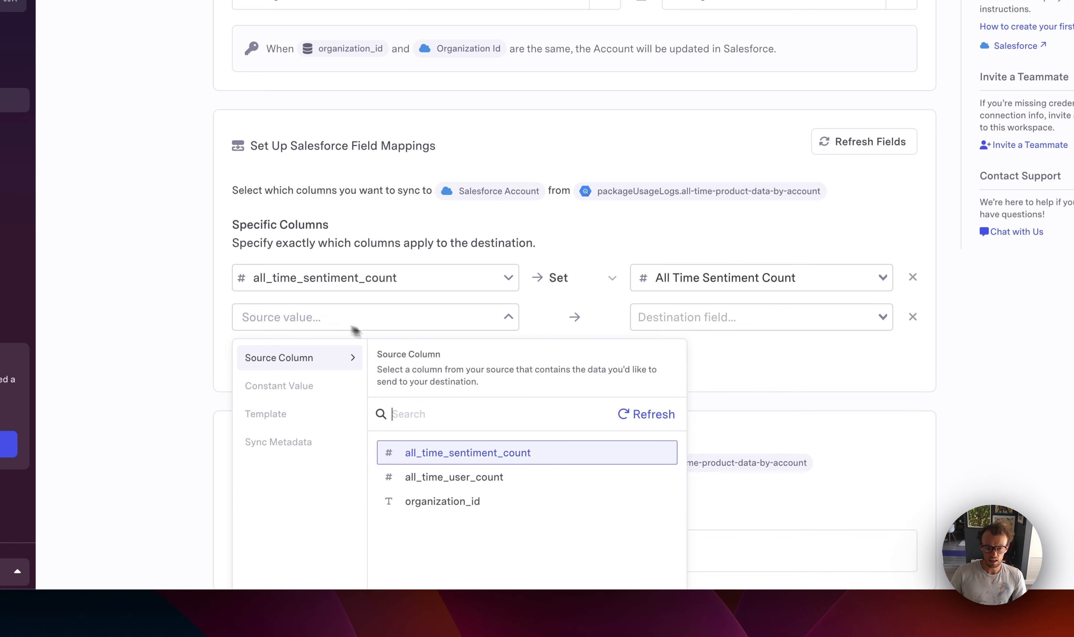
left_click(468, 479)
left_click(696, 322)
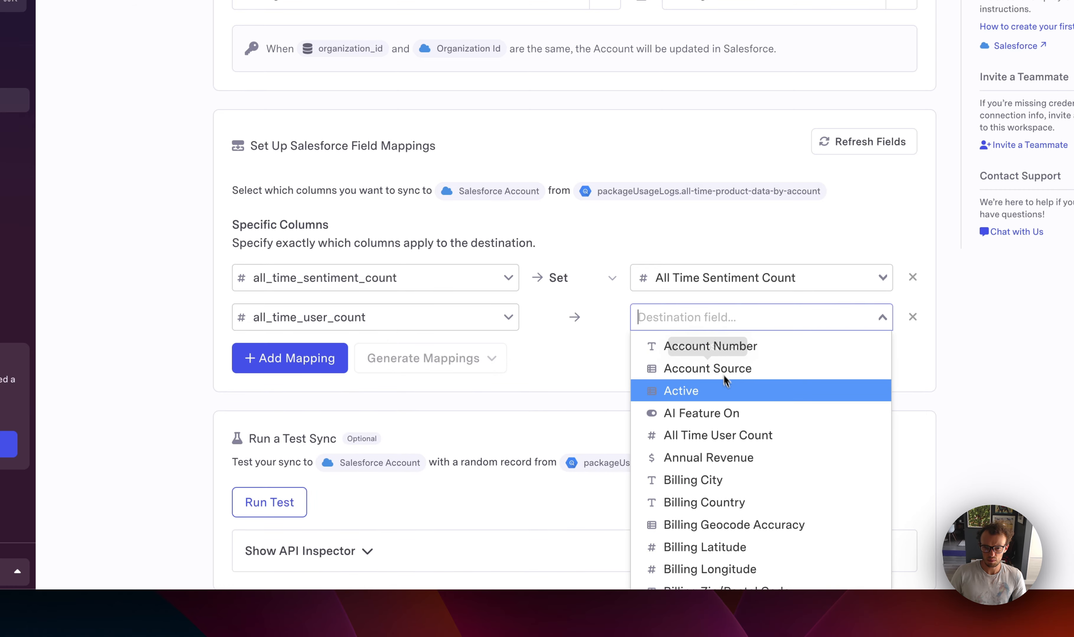
left_click(720, 436)
Run a test sync that sends a single record from the BigQuery table into Salesforce.
scroll(136, 305, "down", 2)
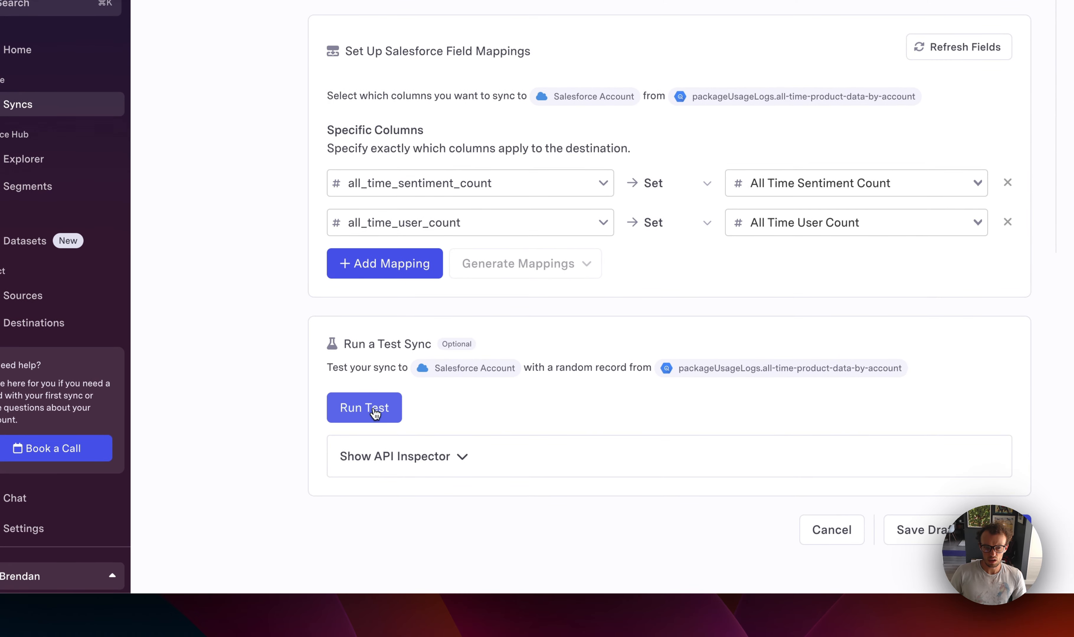
left_click(374, 412)
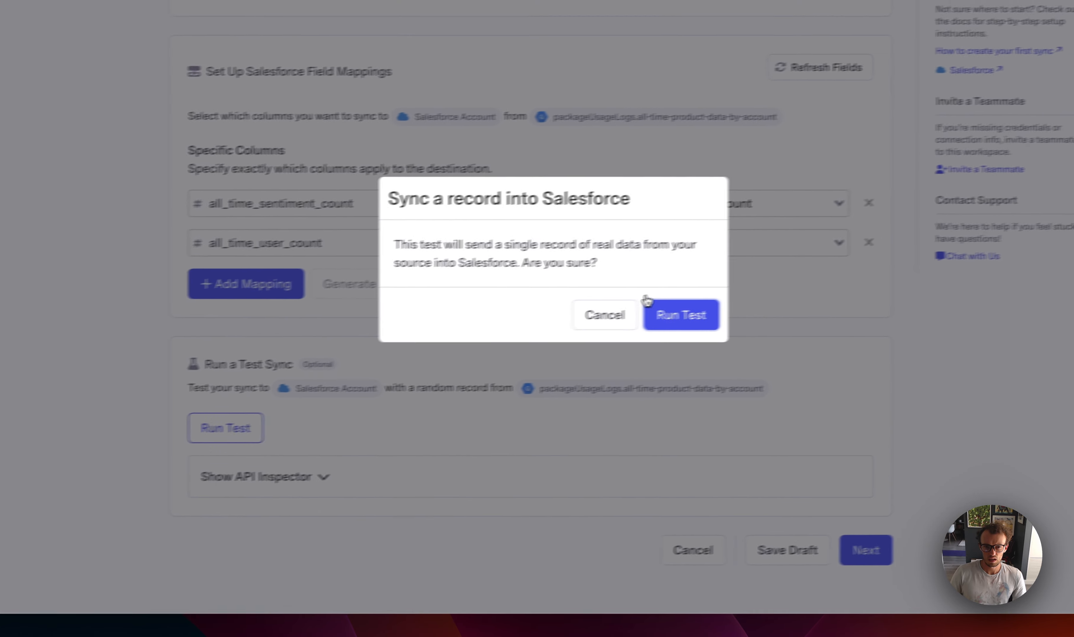
left_click(638, 321)
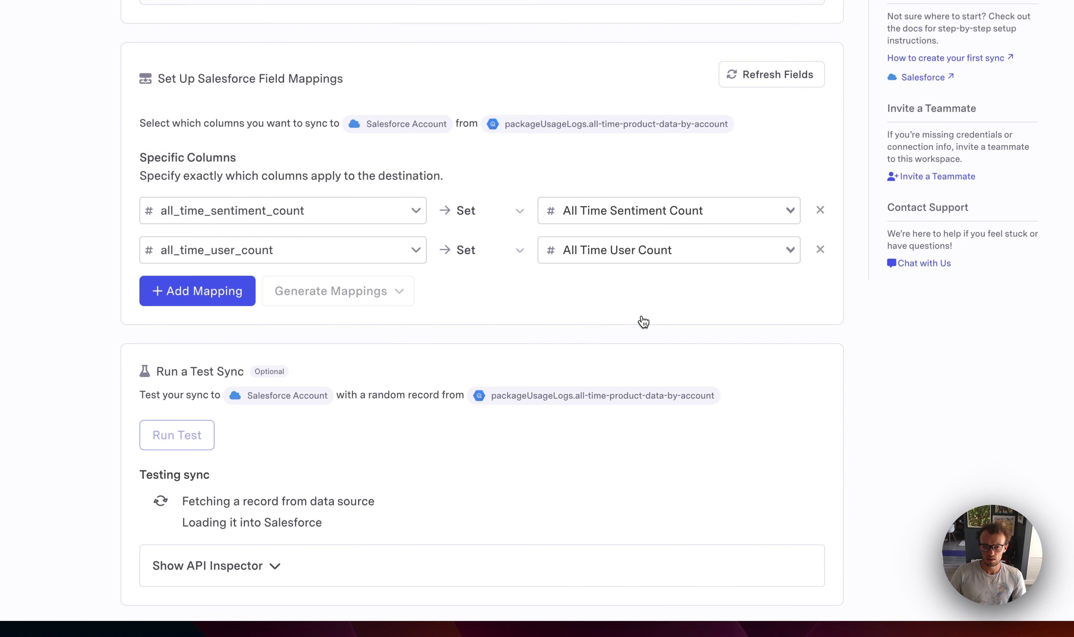
scroll(479, 495, "down", 2)
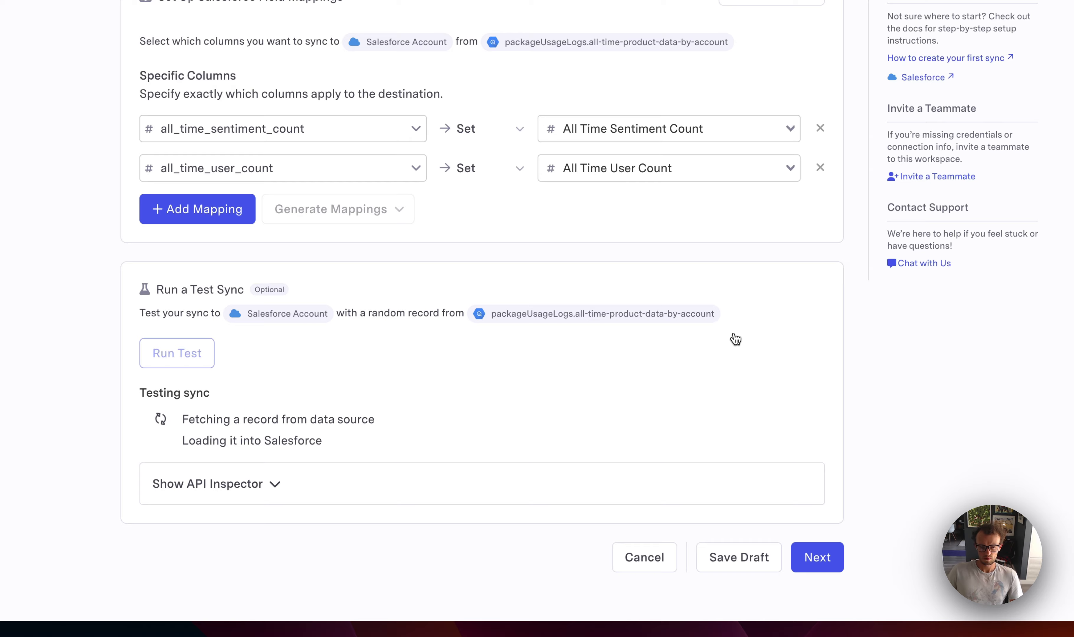
scroll(199, 449, "down", 2)
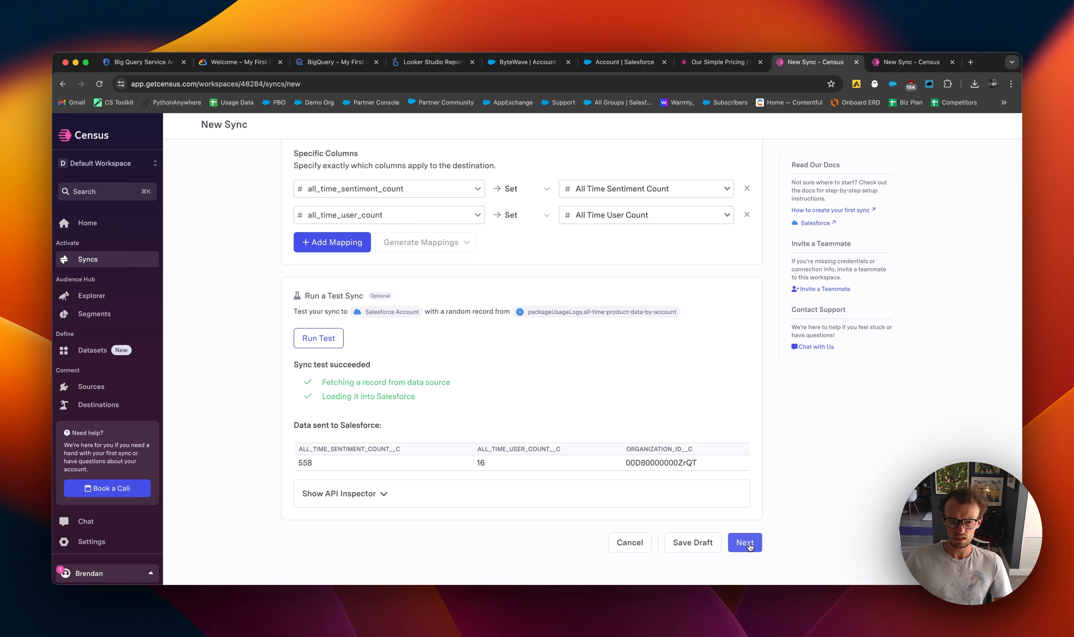
Continue to the sync summary and choose the Triggered run mode with a Scheduled trigger that runs Daily.
left_click(746, 543)
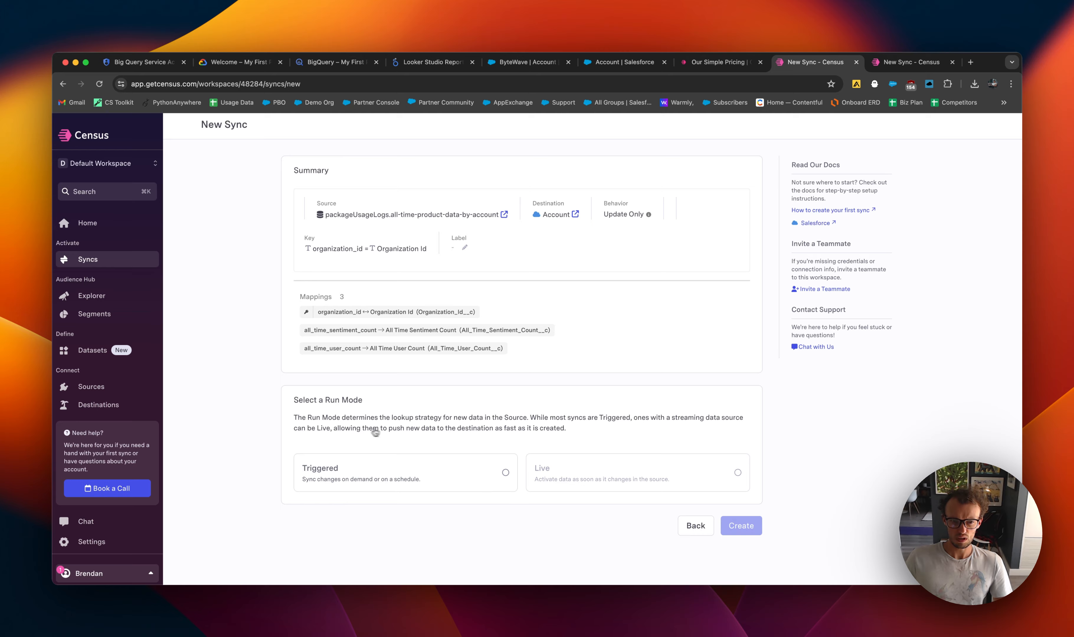
left_click(490, 475)
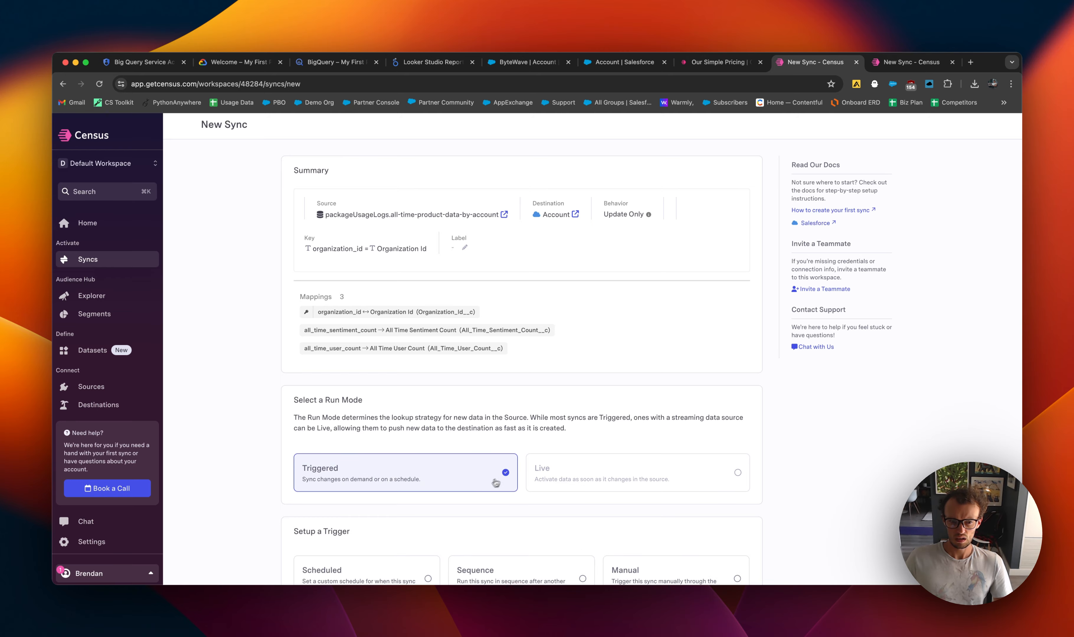
scroll(496, 483, "down", 3)
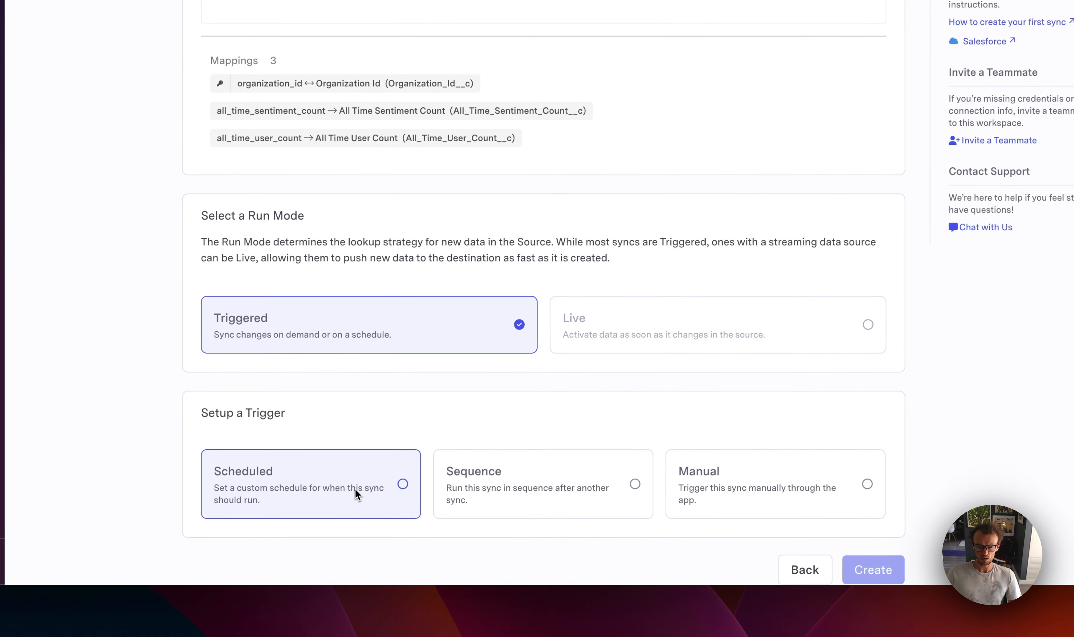
mouse_move(683, 312)
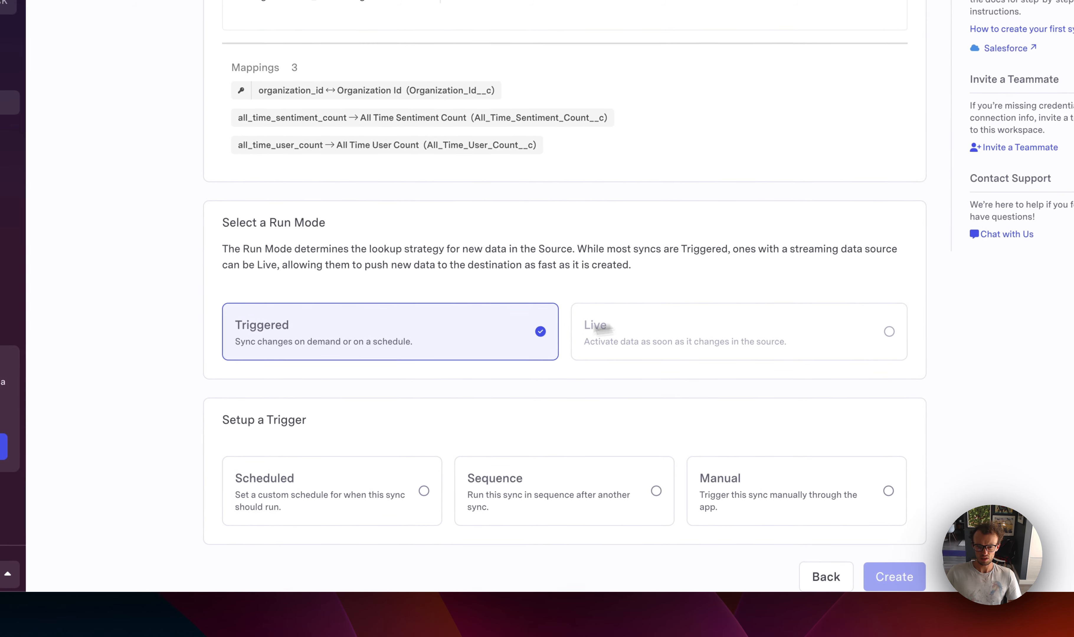
left_click(338, 501)
scroll(406, 392, "down", 2)
left_click(443, 514)
left_click(434, 502)
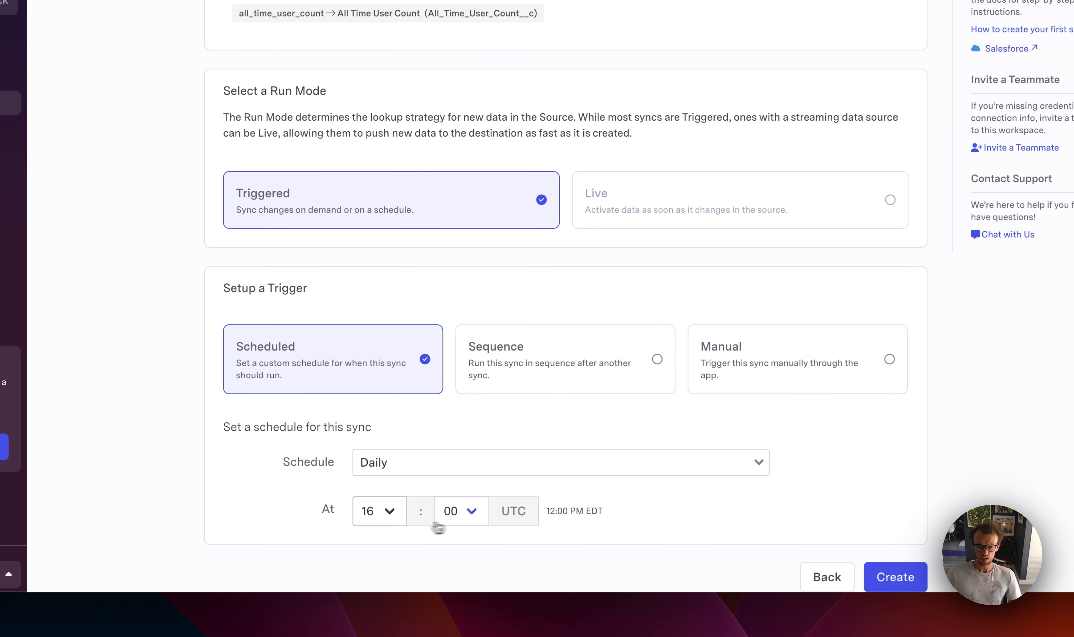
Set the daily sync's run time to 20:30 UTC.
left_click(391, 517)
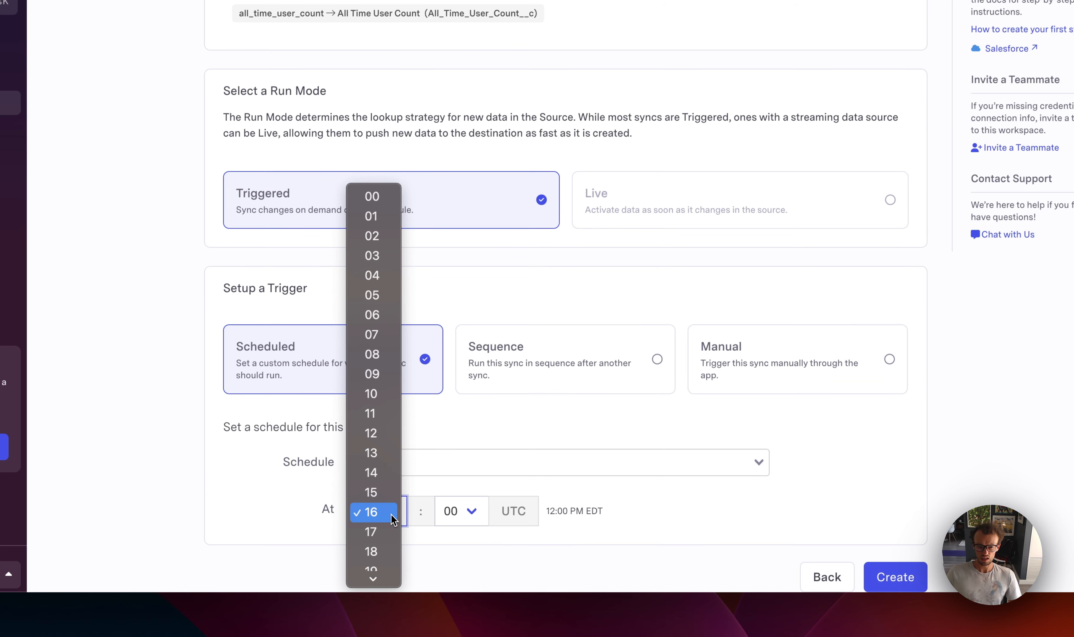
left_click(375, 514)
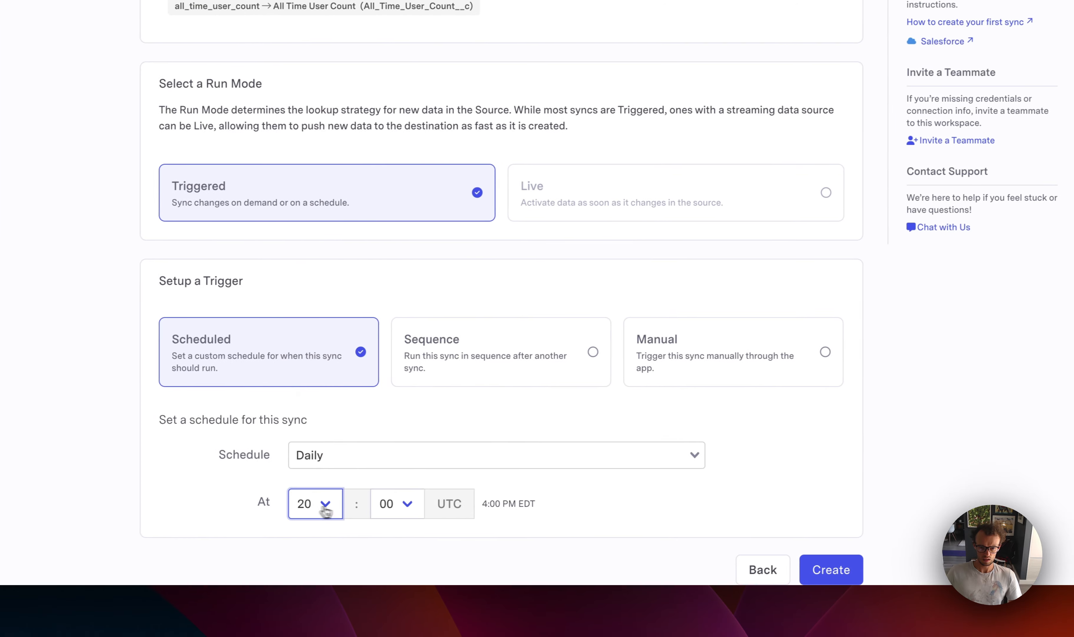
left_click(389, 507)
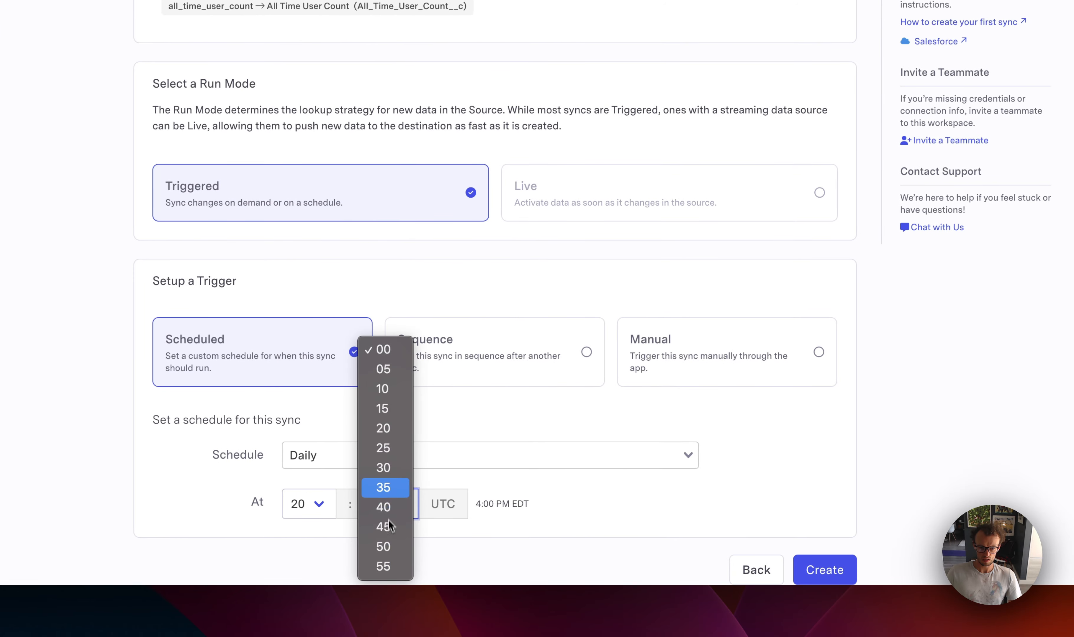
left_click(395, 469)
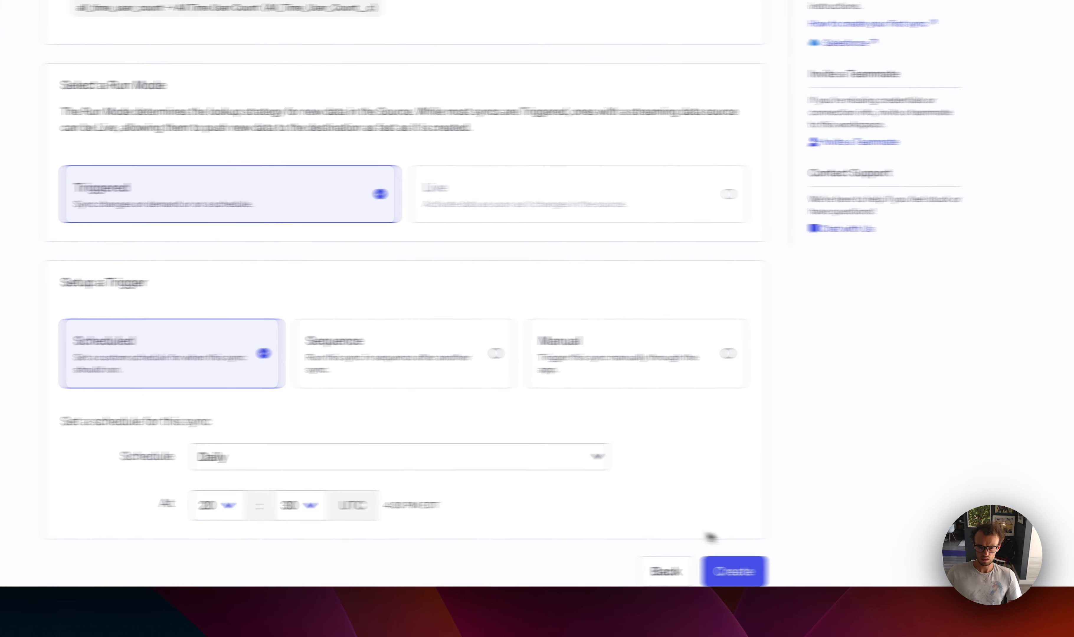
Create the daily scheduled sync from the all-time-product-data-by-account table to the Salesforce Account object.
left_click(734, 572)
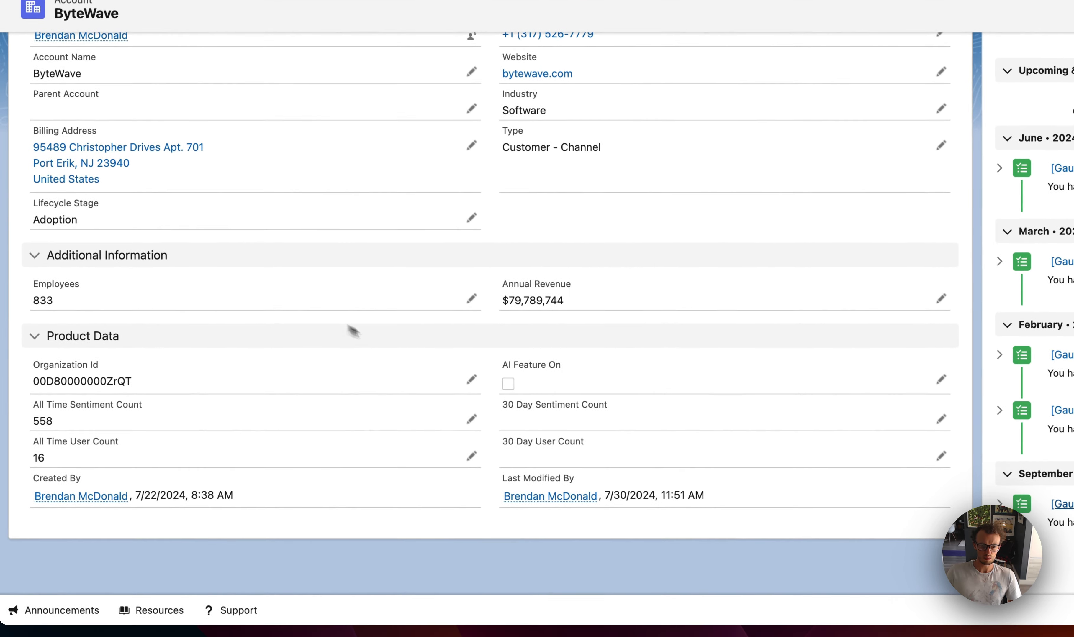
Switch to Salesforce, reload the ByteWave account and check its Product Data fields and last modified date.
key("super+r")
scroll(328, 508, "down", 5)
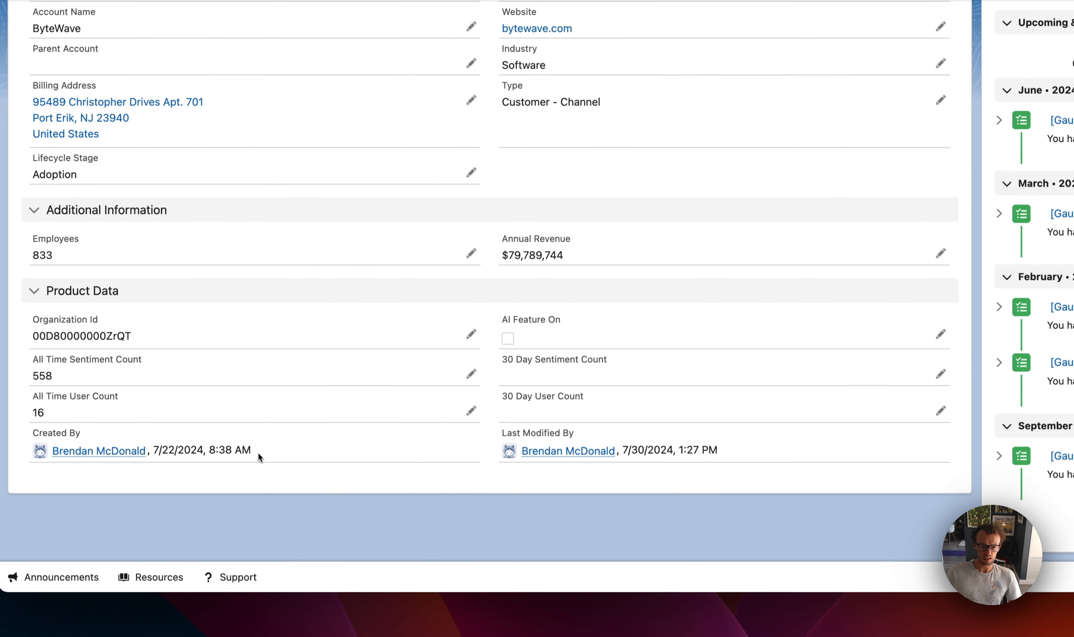
left_click_drag(252, 483, 210, 483)
left_click(292, 515)
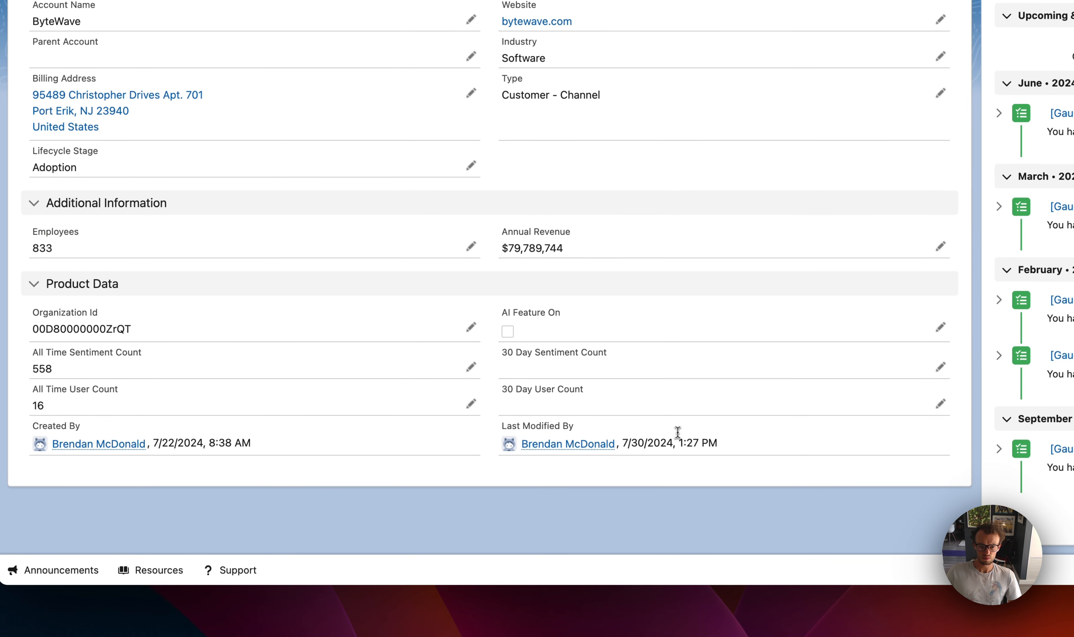
left_click_drag(678, 434, 748, 445)
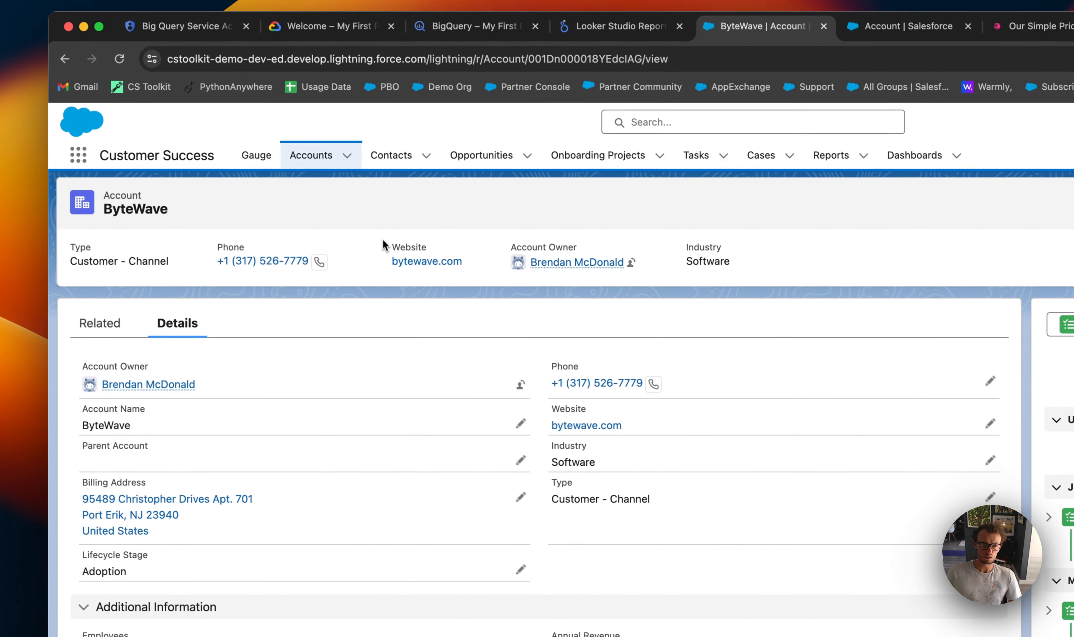
Open the QuantumLeap account from Gauge's Managed Accounts list and view its Product Data section.
left_click(255, 159)
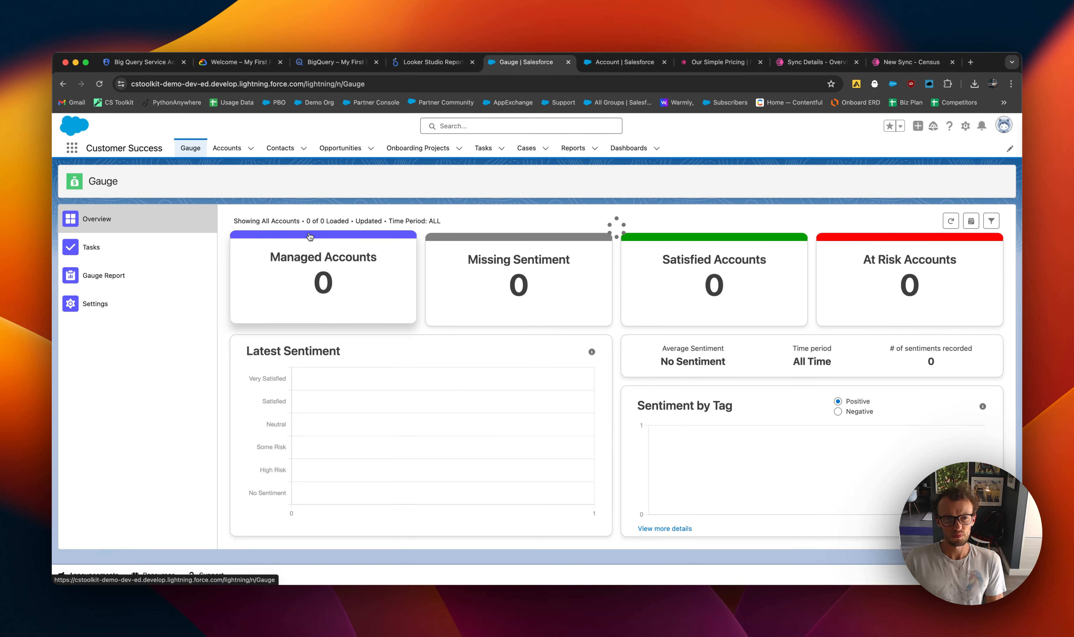
left_click(304, 258)
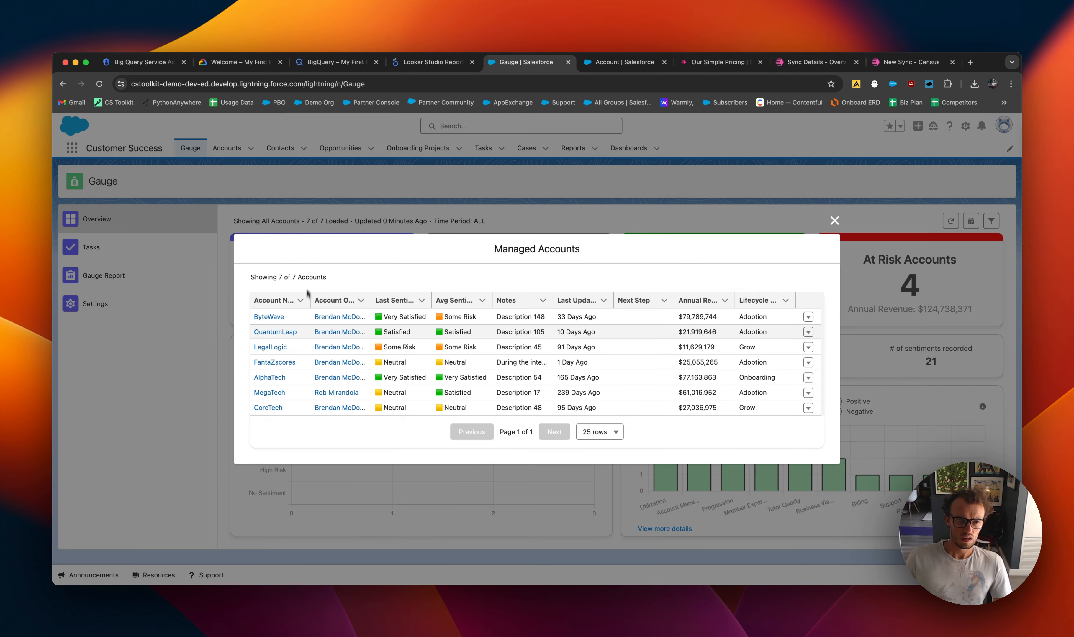
left_click(281, 334)
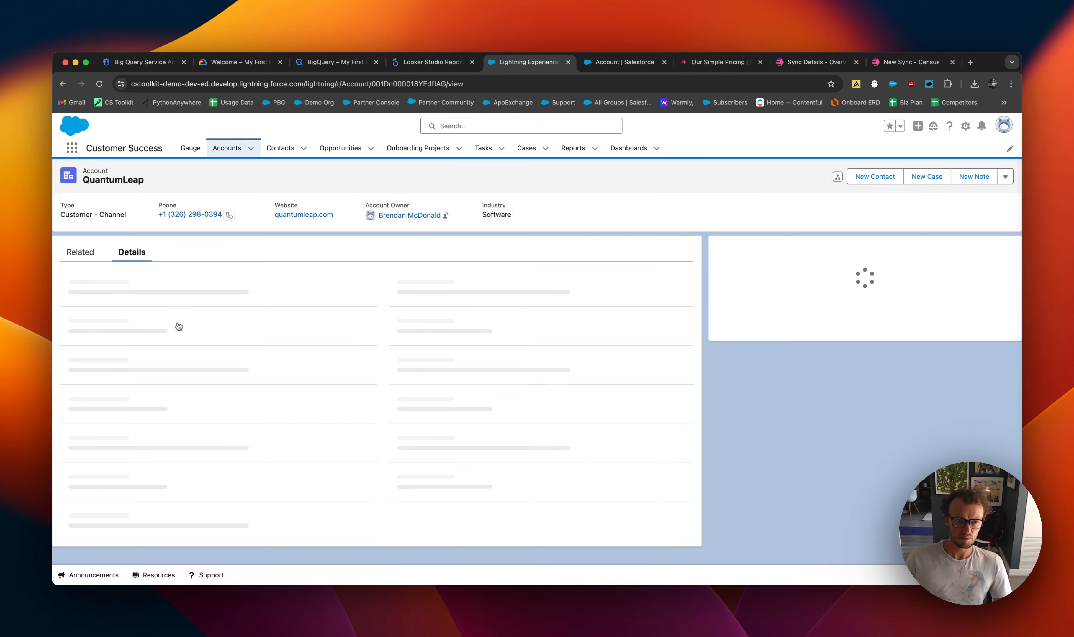
scroll(152, 355, "down", 3)
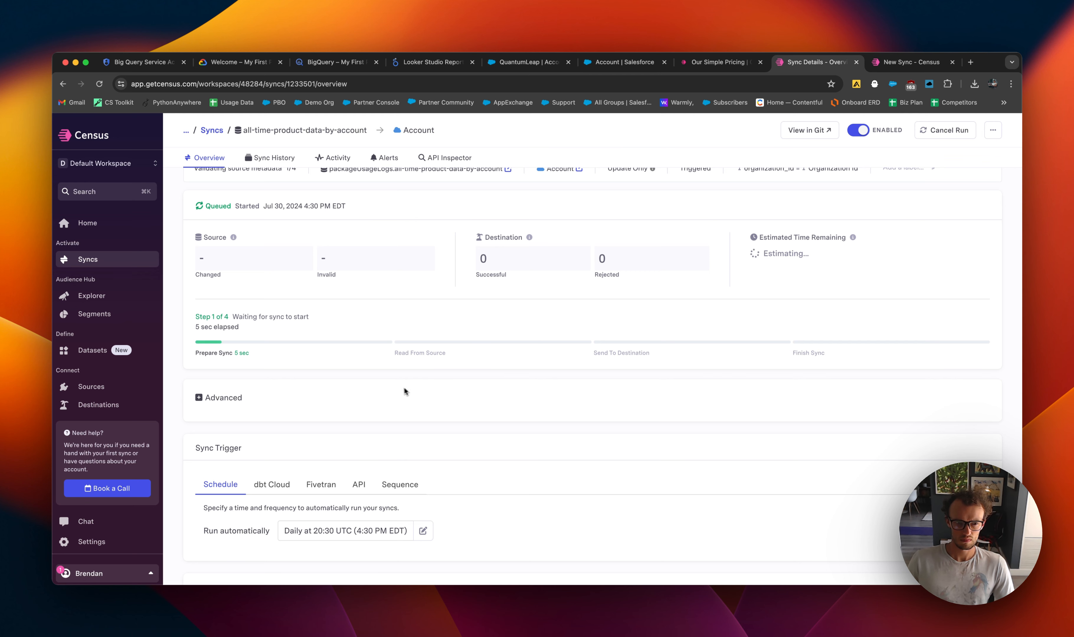
Check the sync run's status in Census, and reload the QuantumLeap account in Salesforce to check its all-time sentiment and user counts.
scroll(401, 388, "up", 1)
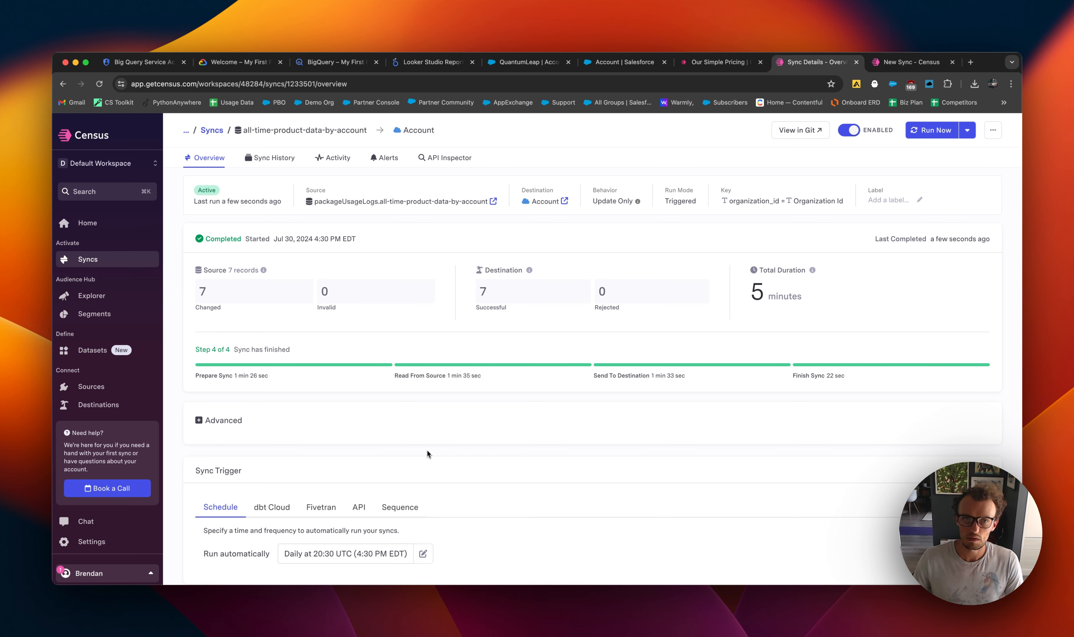
left_click(542, 63)
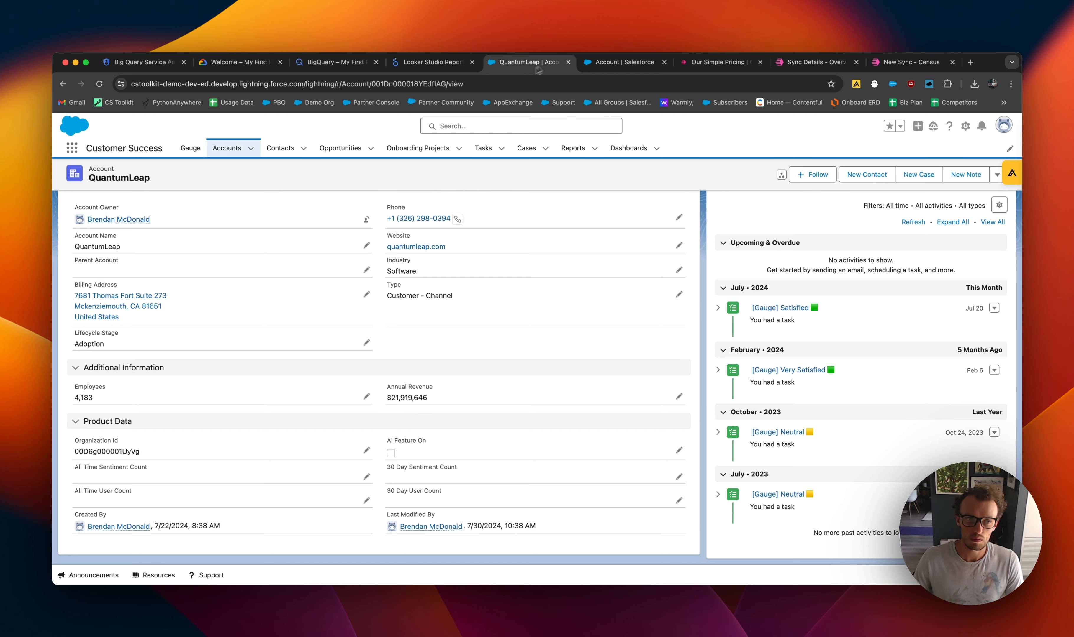
key("super+r")
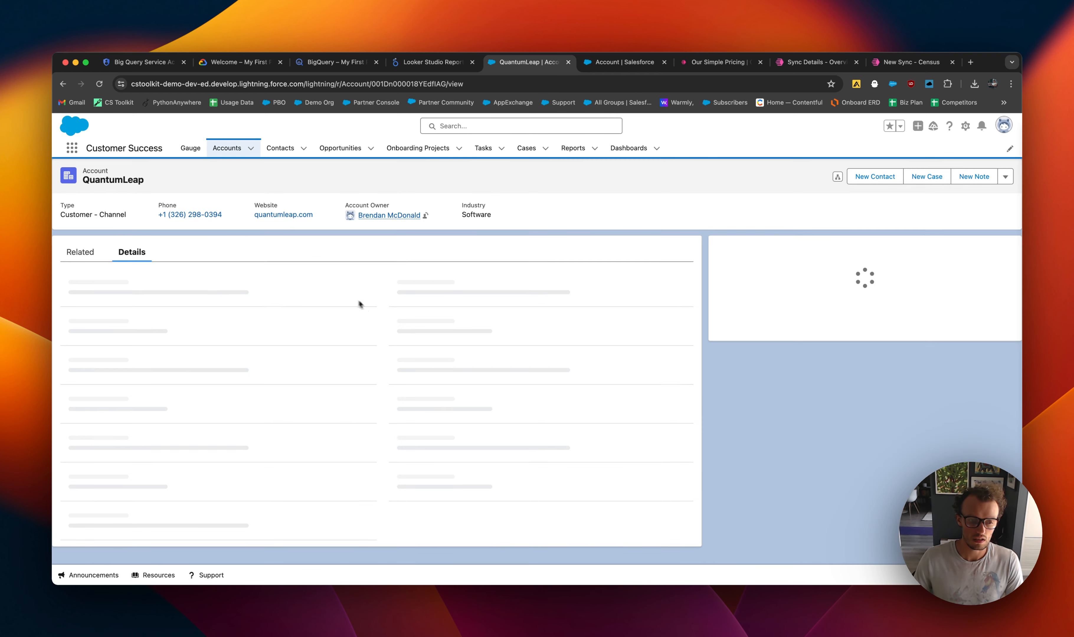
scroll(318, 348, "down", 2)
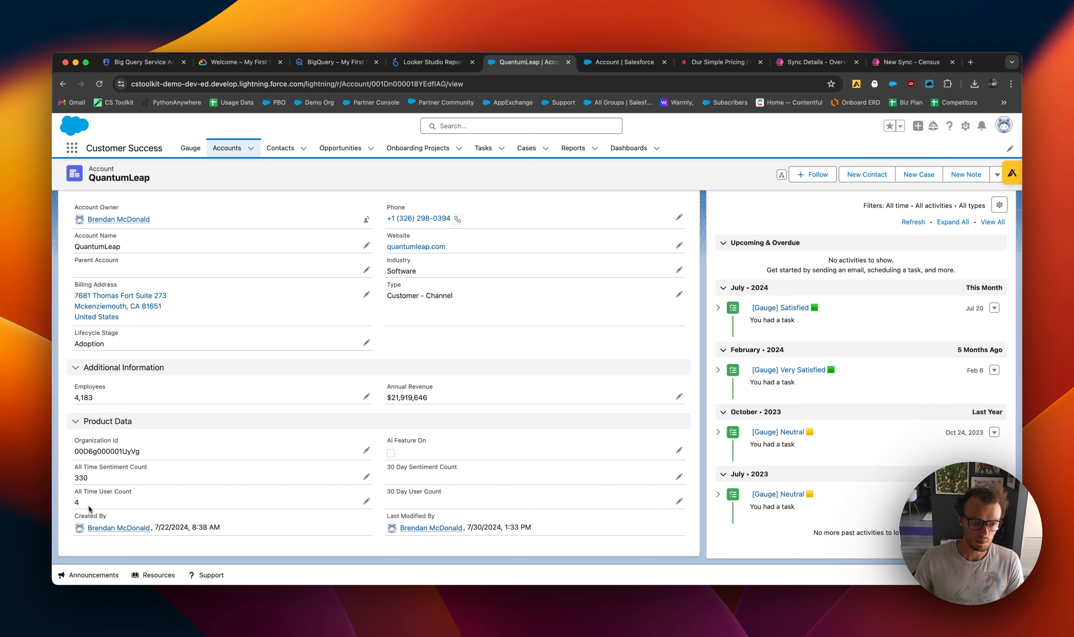
scroll(137, 479, "up", 1)
scroll(135, 476, "up", 5)
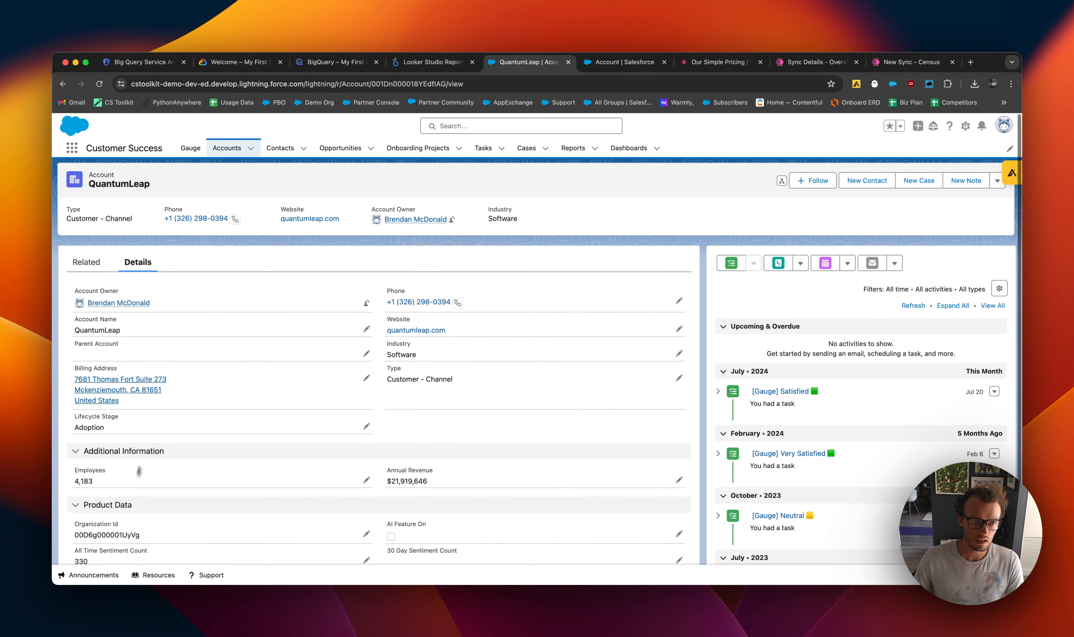
Open the CoreTech account from the Accounts list and check its all-time sentiment and user counts.
left_click(227, 148)
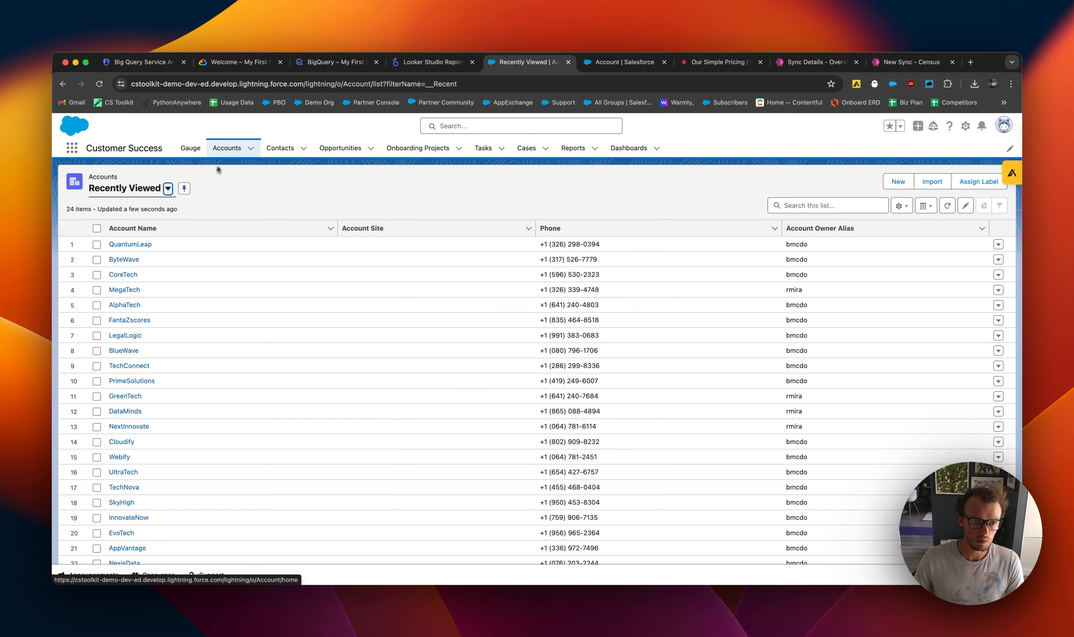
left_click(126, 275)
scroll(130, 283, "down", 2)
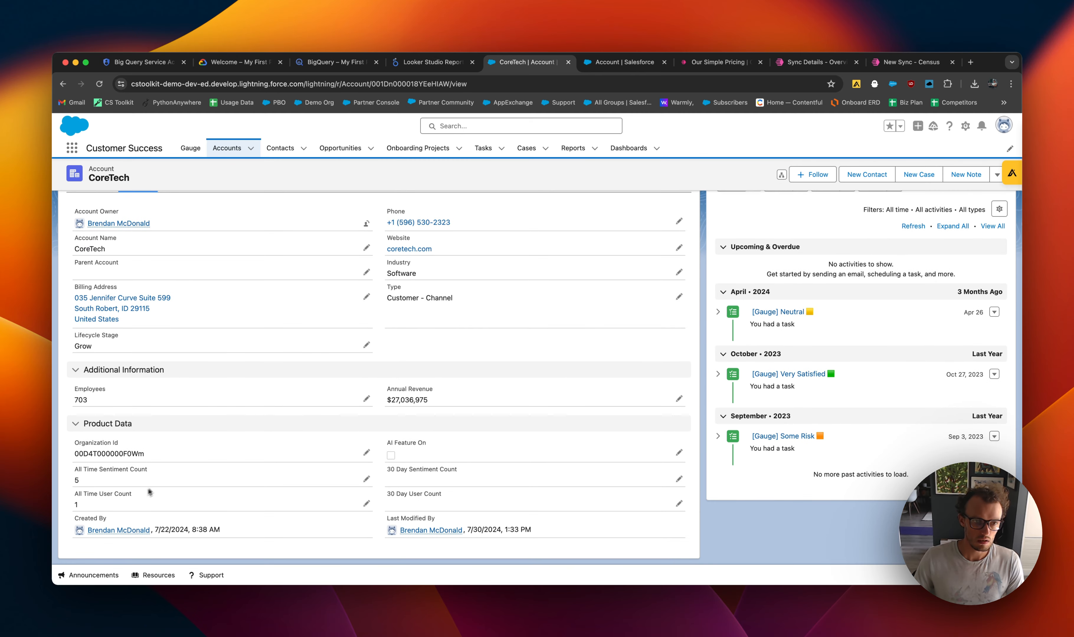
Return to Gauge and open the Gauge Report listing all managed accounts.
left_click(192, 149)
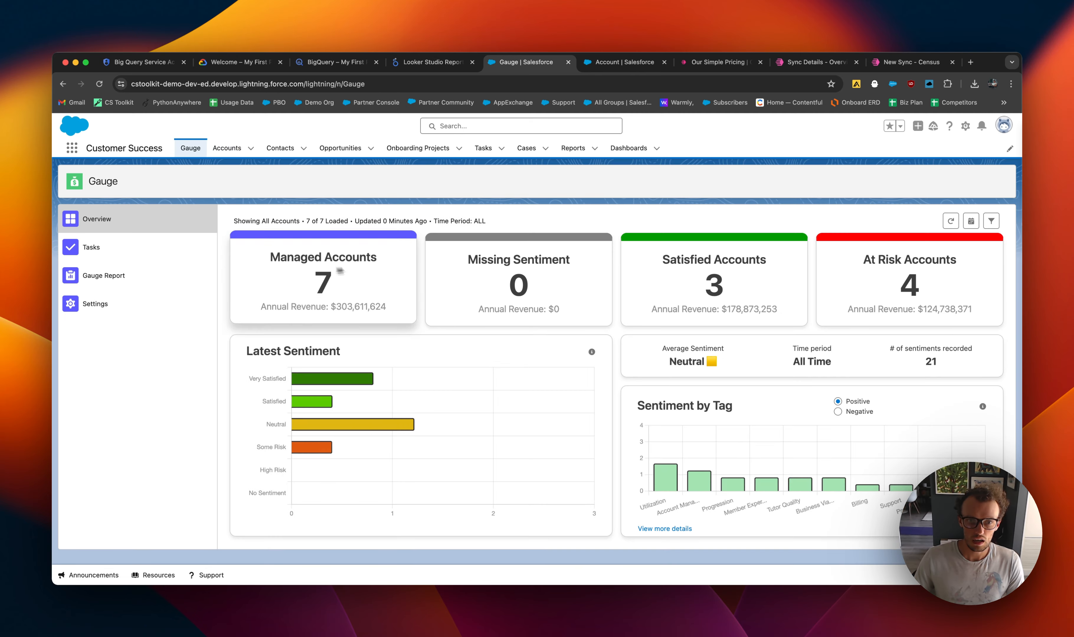
left_click(115, 274)
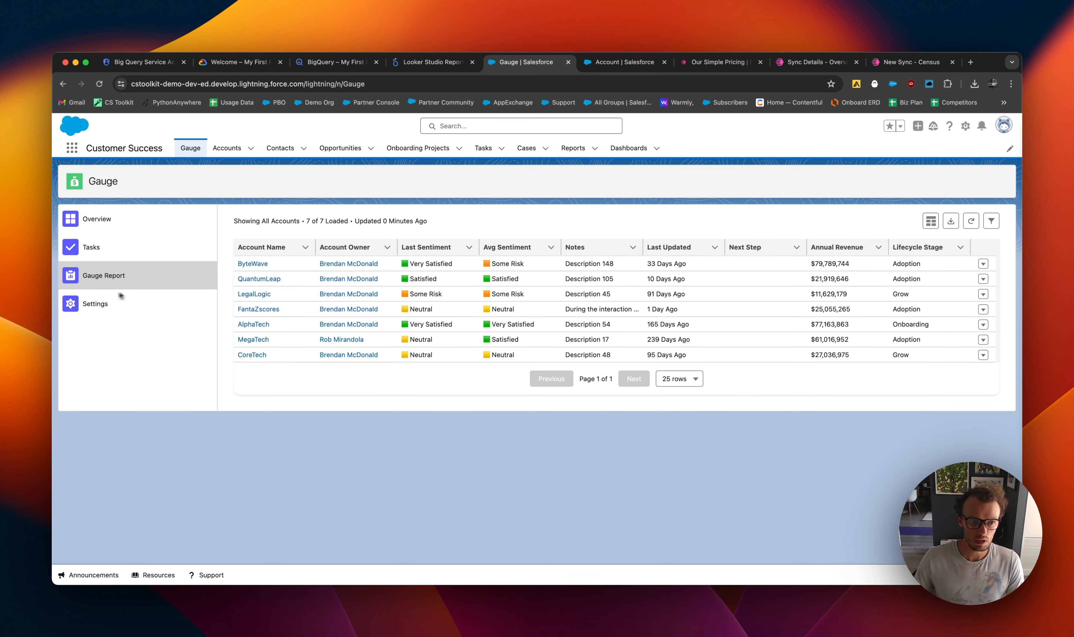
left_click(110, 305)
left_click(111, 274)
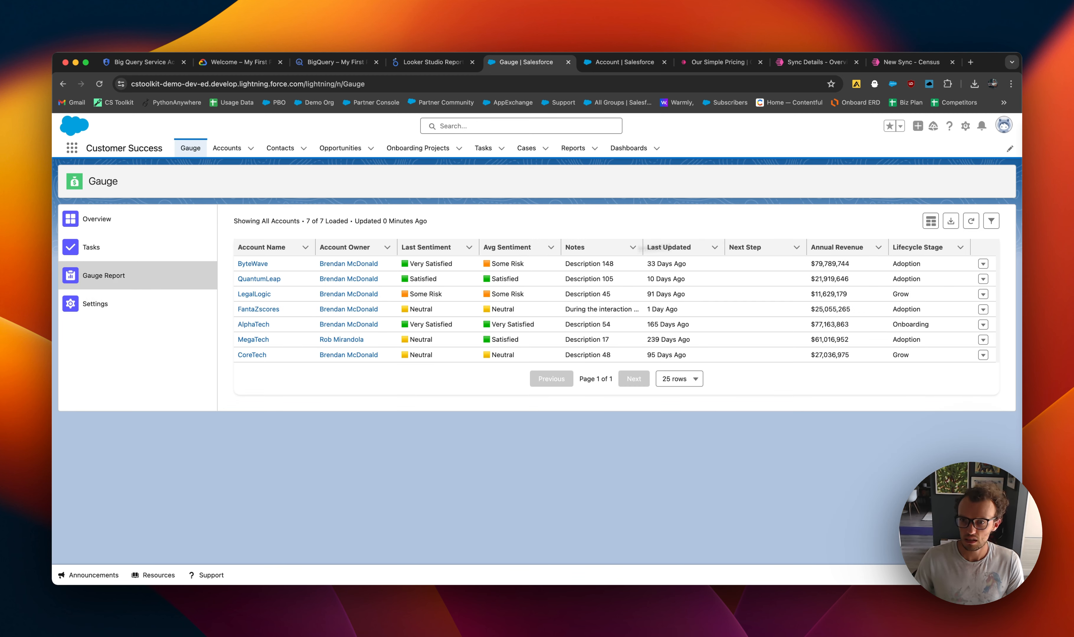
Add the All Time Sentiment Count and All Time User Count account fields to the Gauge Report's columns.
left_click(931, 221)
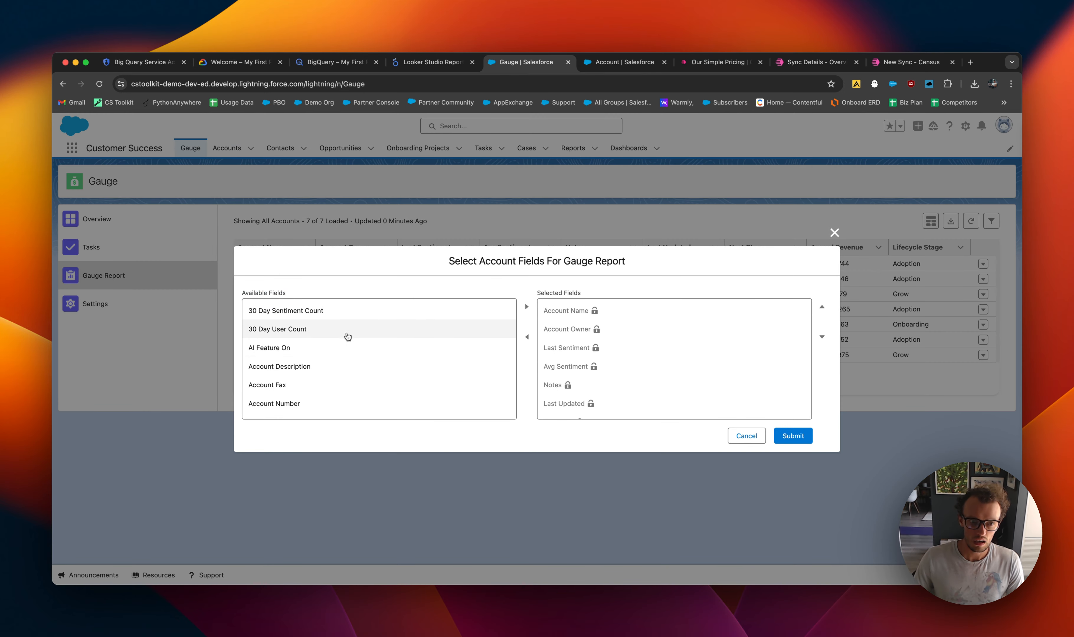
left_click(346, 313)
left_click(381, 329, "shift")
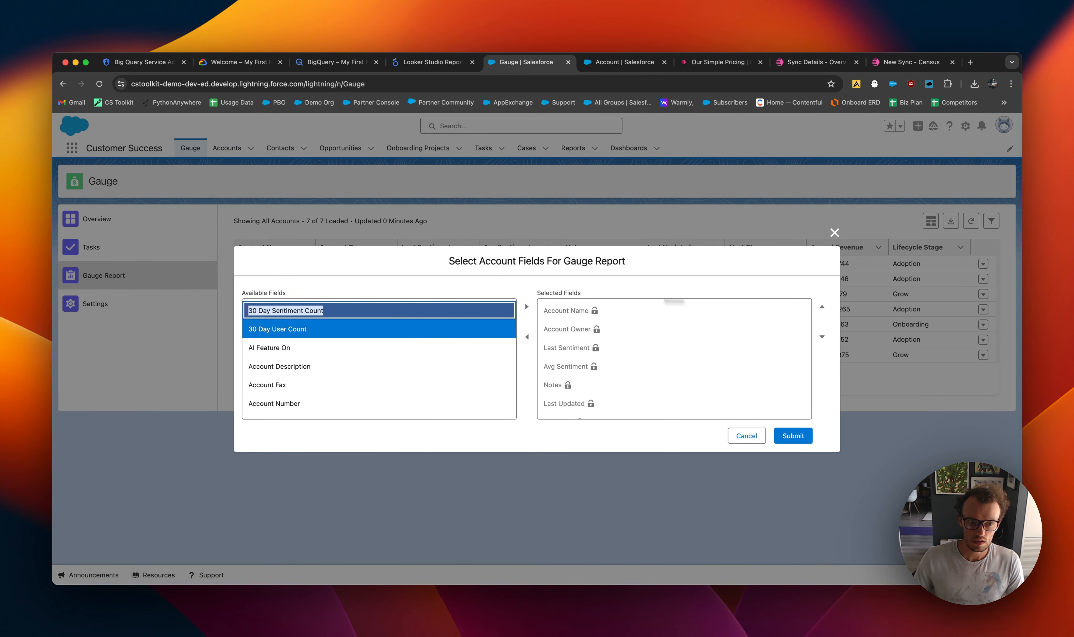
scroll(326, 338, "down", 5)
left_click(326, 344)
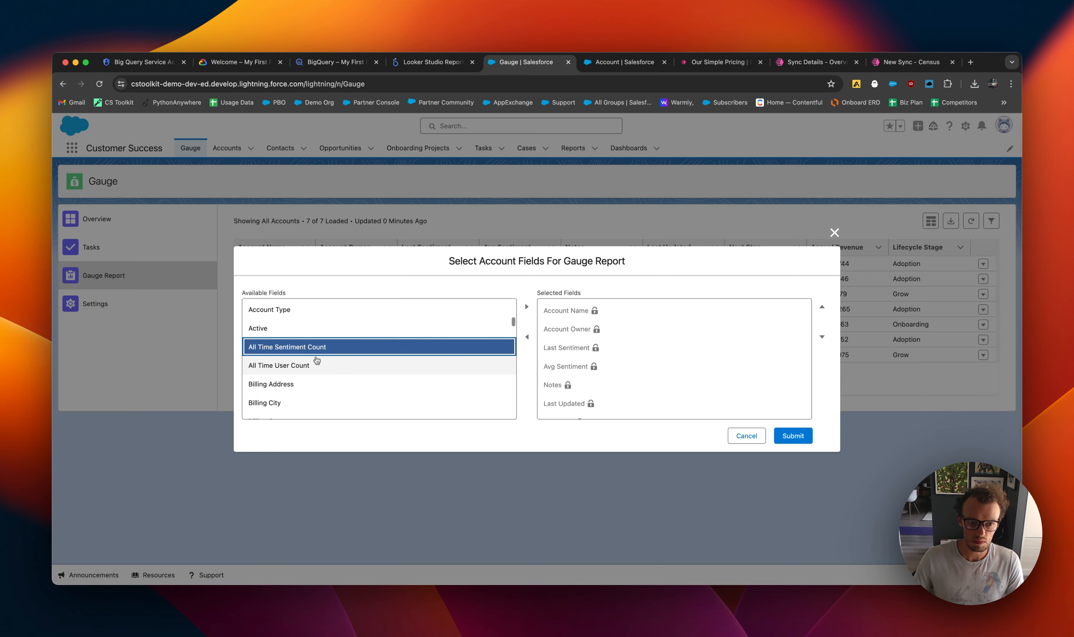
left_click(305, 366, "shift")
left_click(527, 307)
left_click(800, 435)
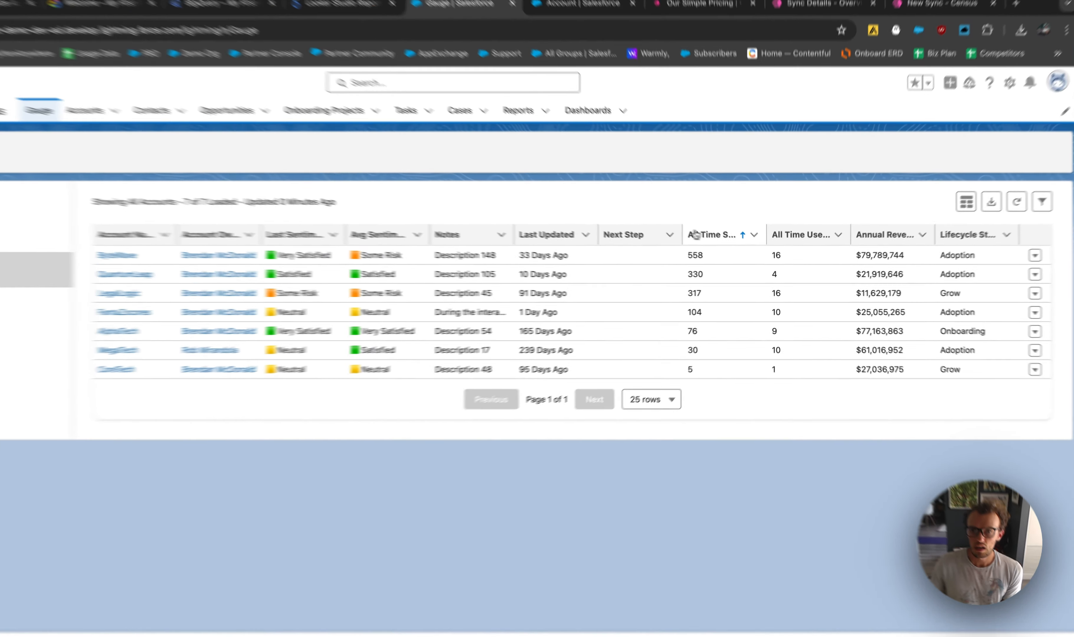
Sort the Gauge Report by All Time Sentiment Count in descending order.
left_click(695, 234)
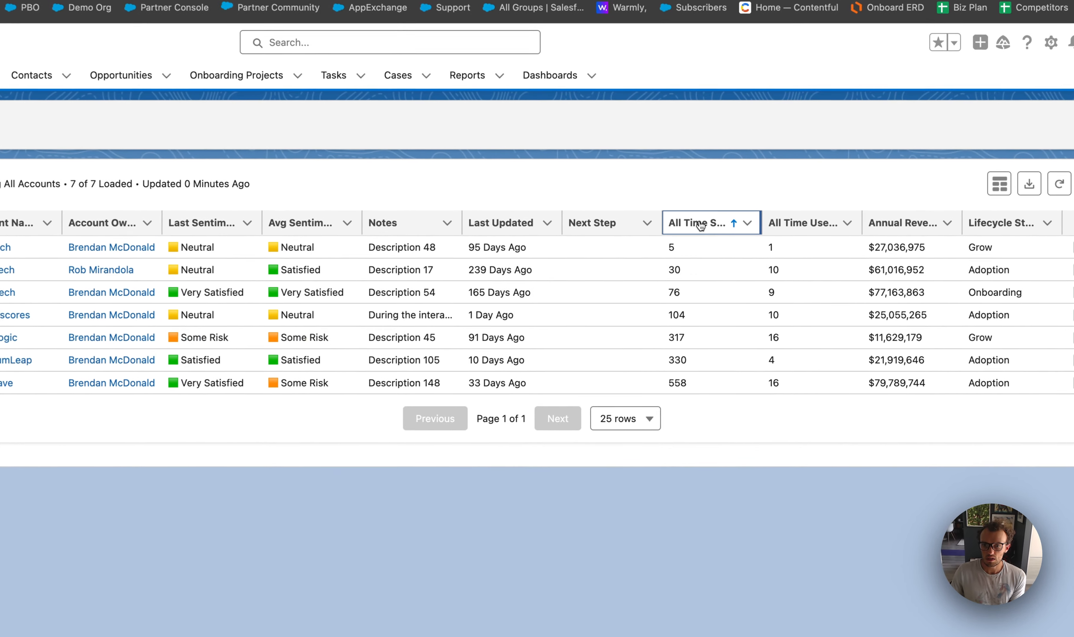
left_click(696, 235)
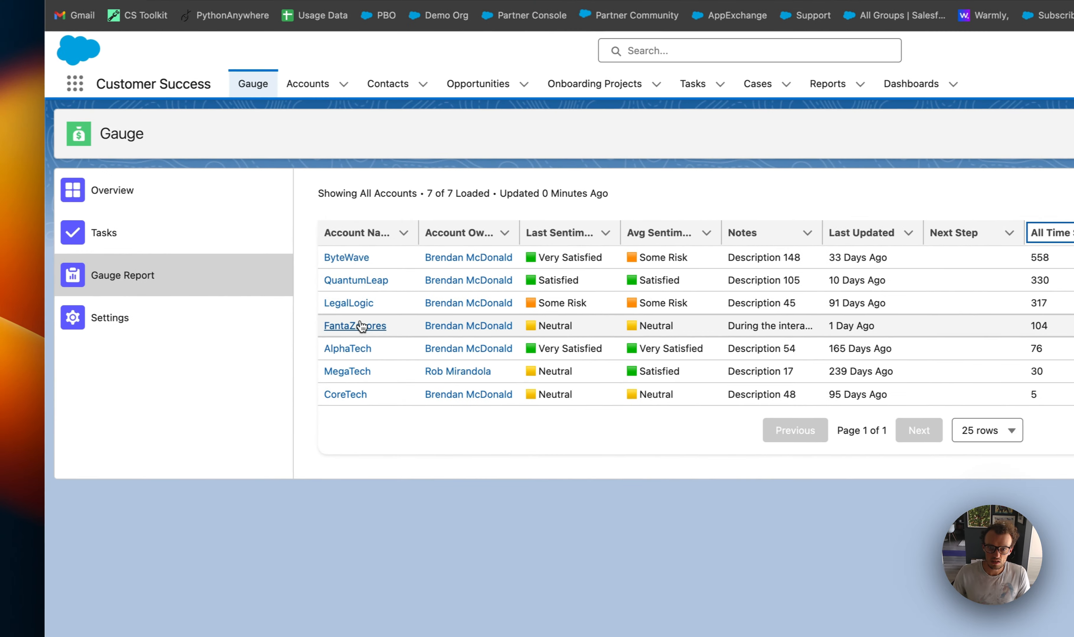
Open the FantaZscores account from the report and review its Product Data fields.
left_click(9, 315)
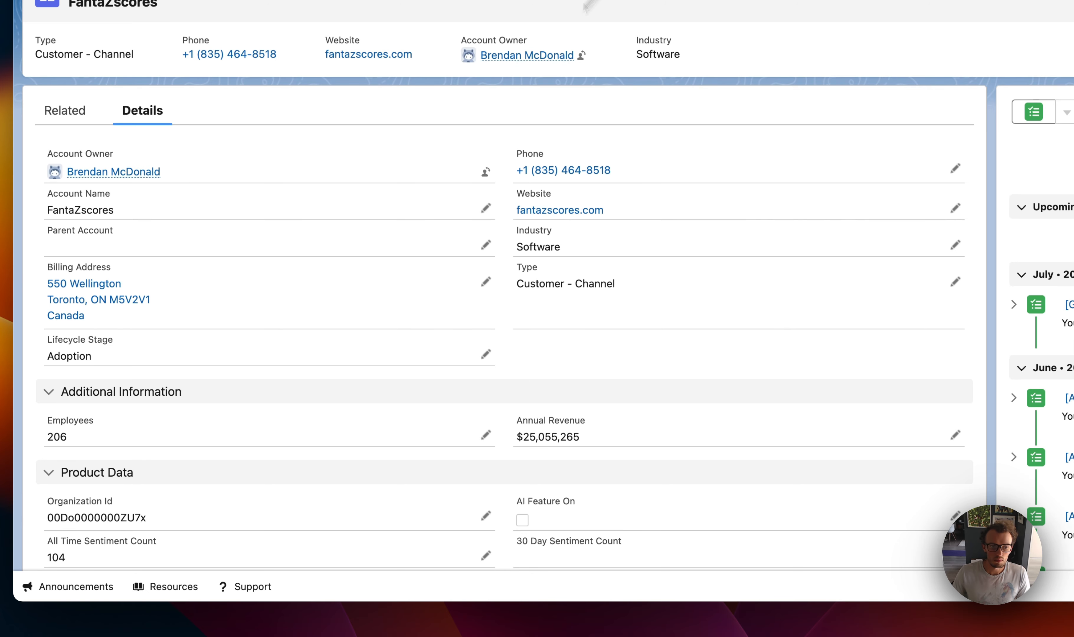
scroll(387, 285, "down", 5)
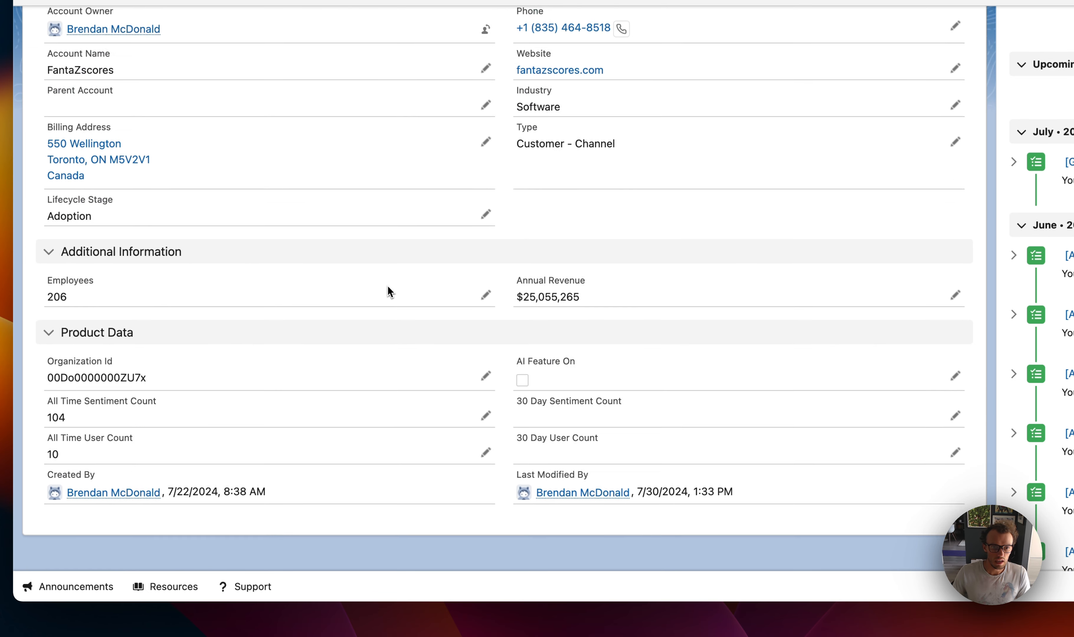
scroll(419, 271, "up", 3)
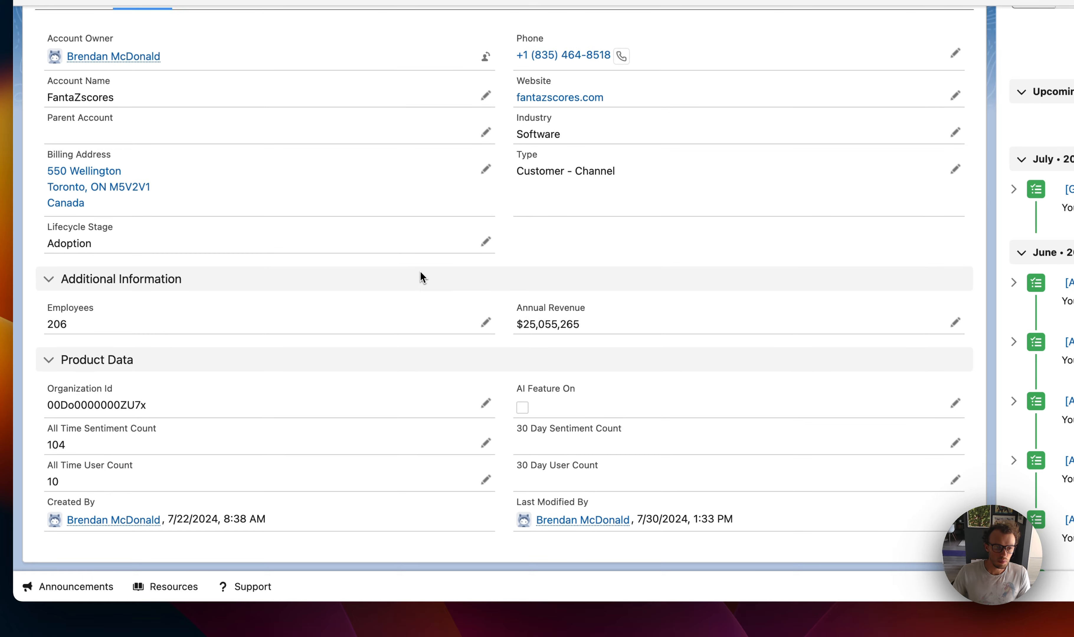
scroll(420, 273, "up", 4)
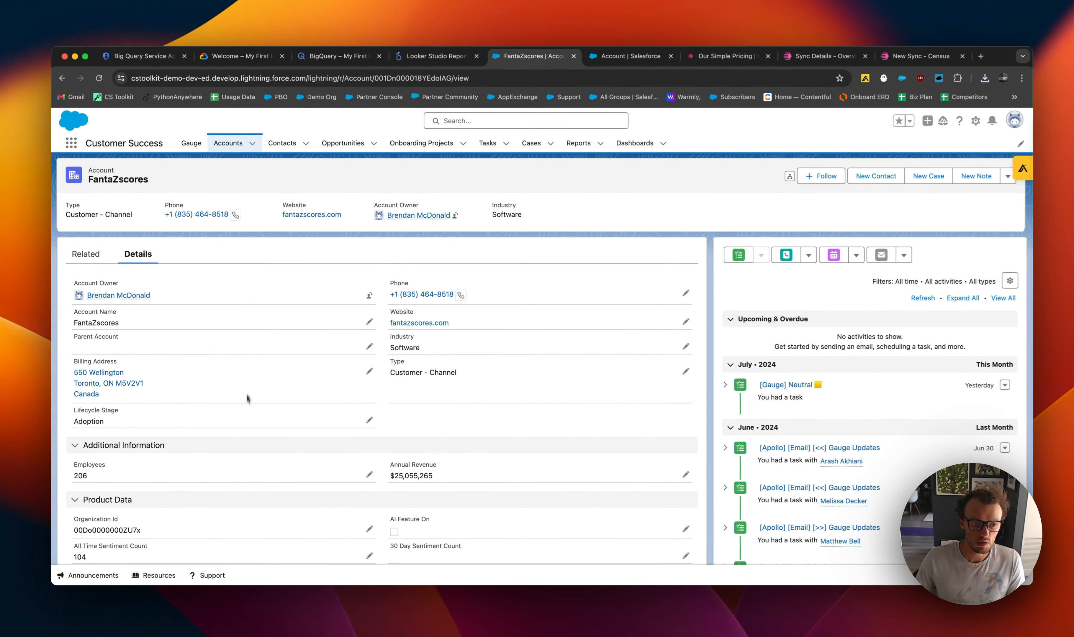
scroll(249, 400, "down", 2)
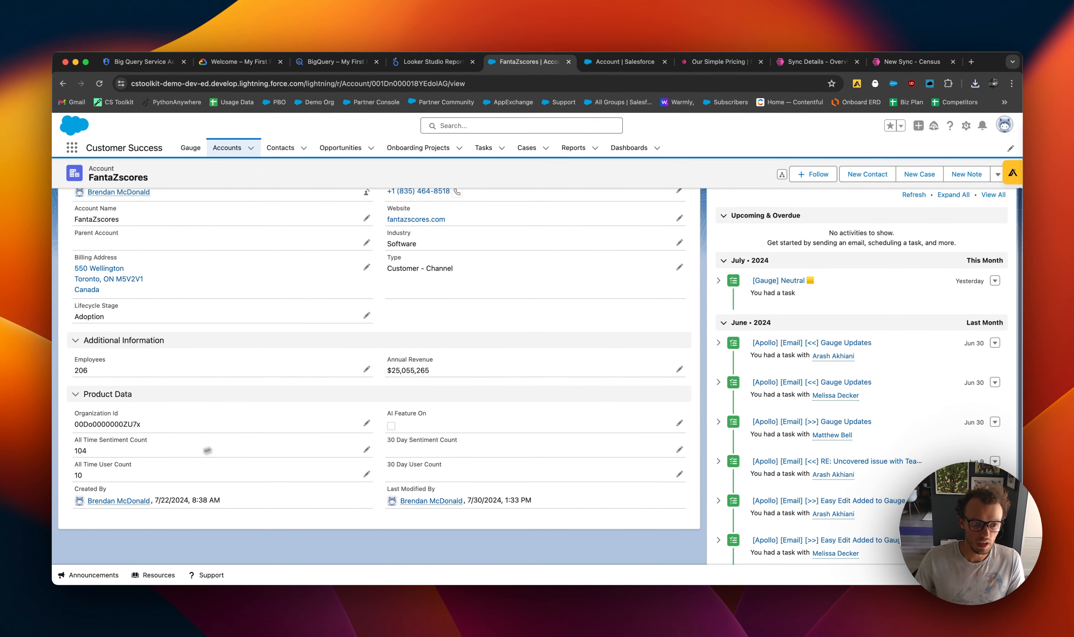